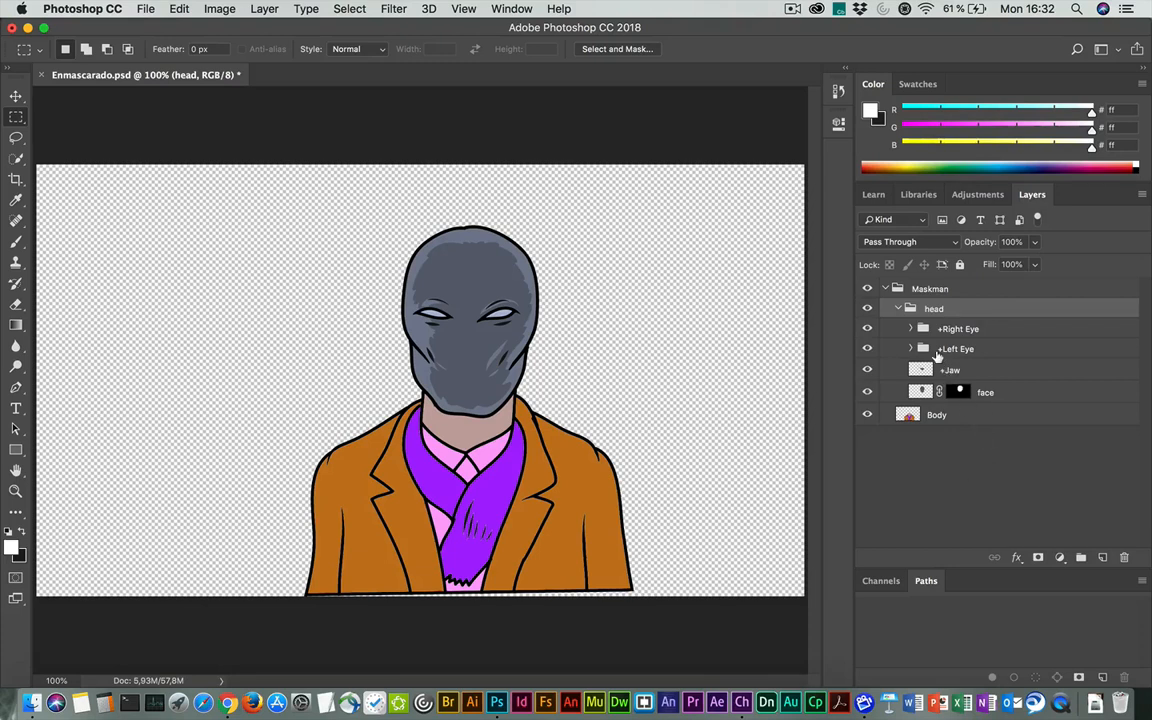
Hide and reshow the head group and the Body layer to check which artwork each one contains.
left_click(898, 308)
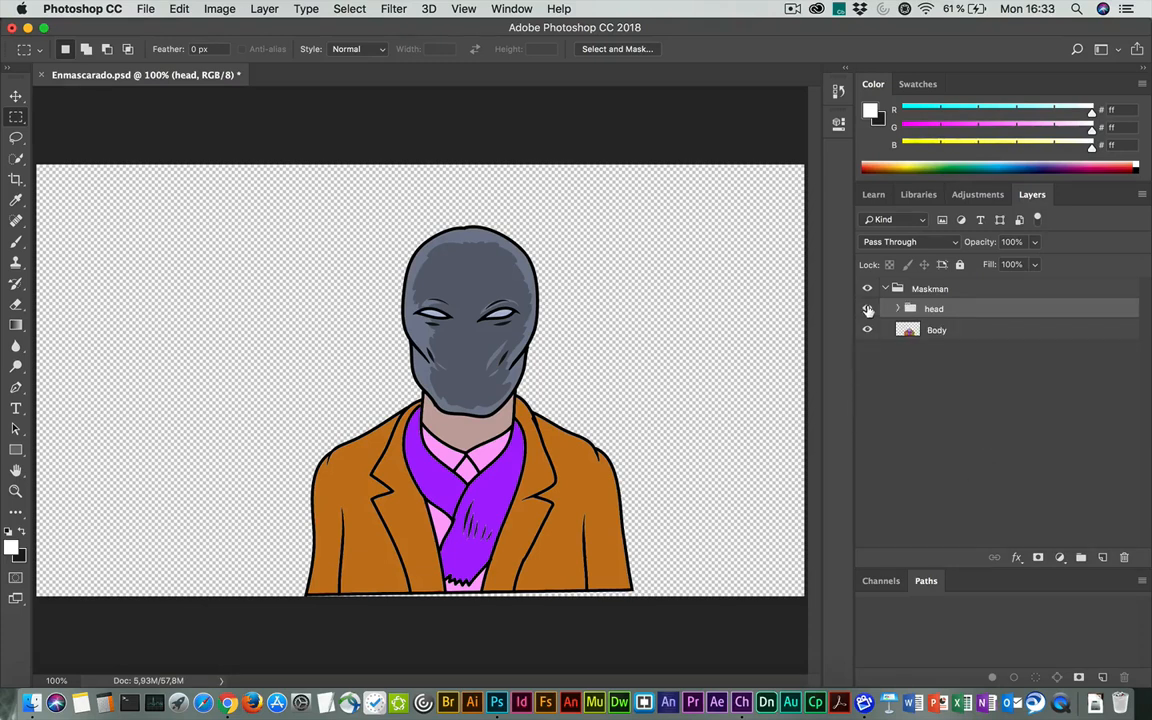
left_click(867, 309)
left_click(867, 310)
left_click(867, 309)
left_click(867, 308)
left_click(867, 331)
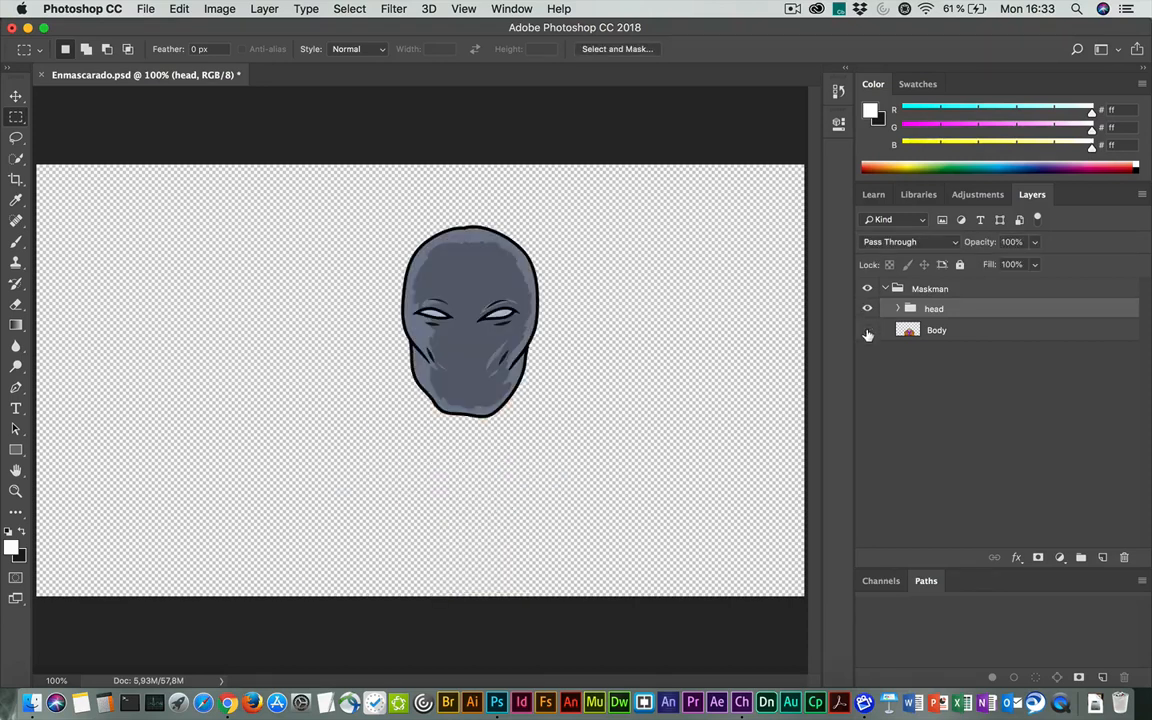
left_click(867, 331)
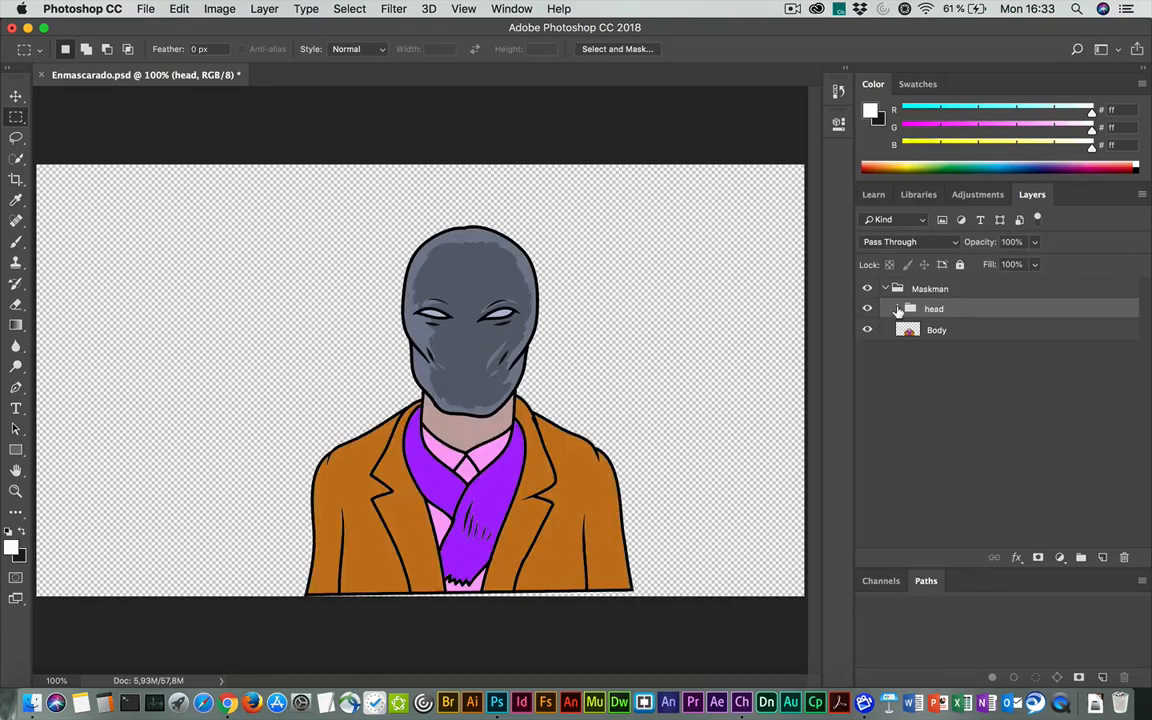
Hide and reshow the +Jaw and face layers inside the head group to check how the face is split up.
left_click(898, 309)
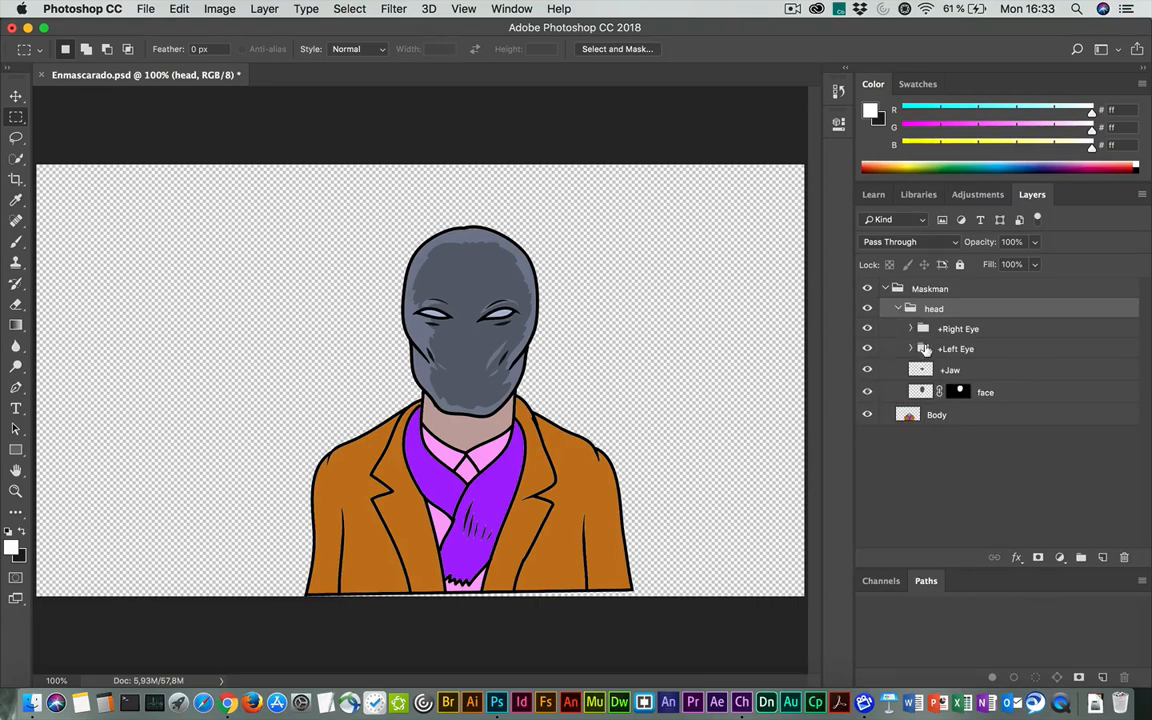
left_click(867, 370)
left_click(867, 370)
left_click(867, 370)
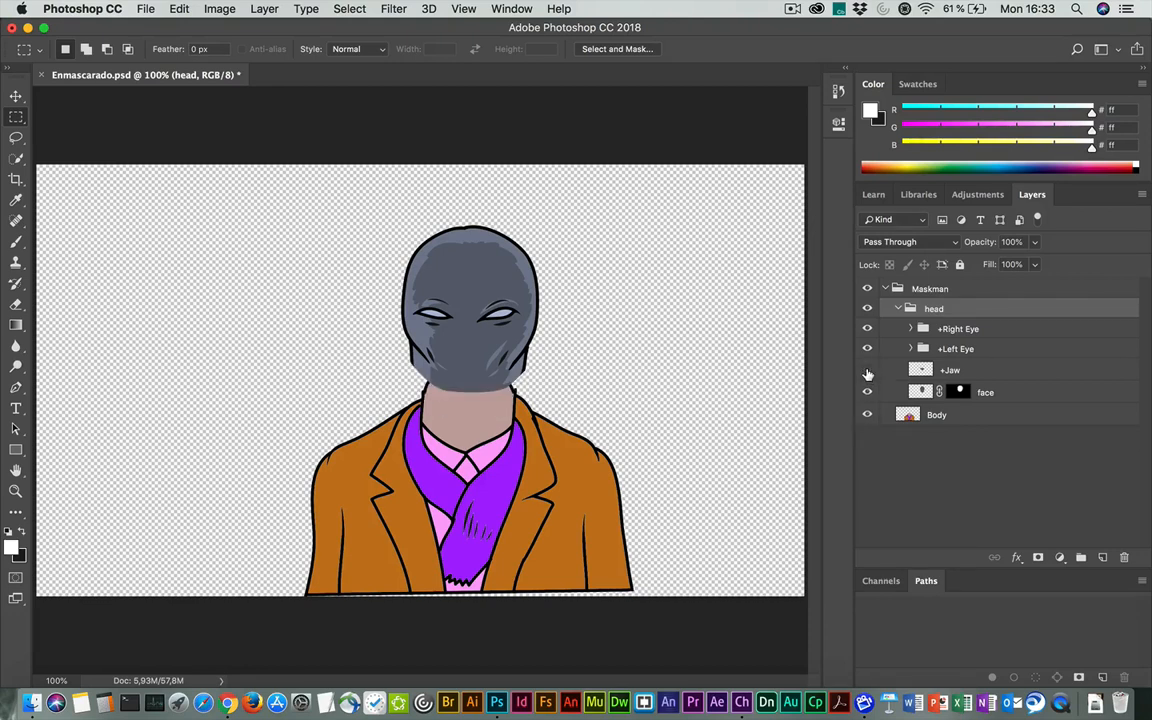
left_click(867, 370)
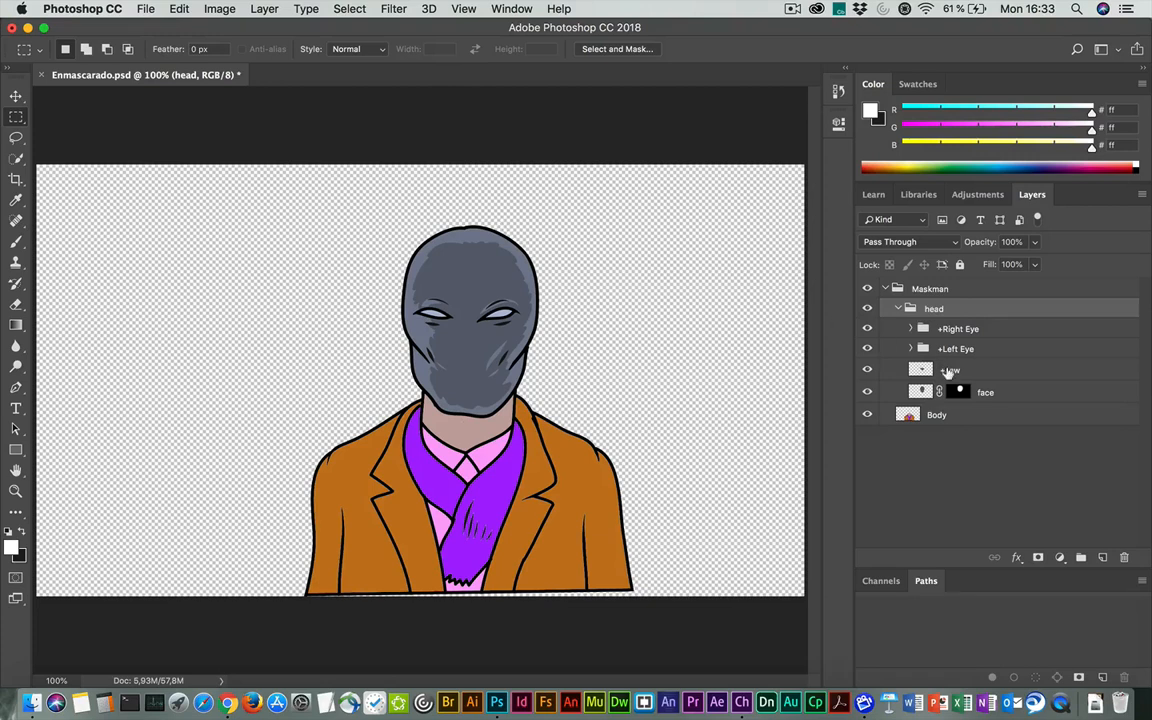
left_click(868, 375)
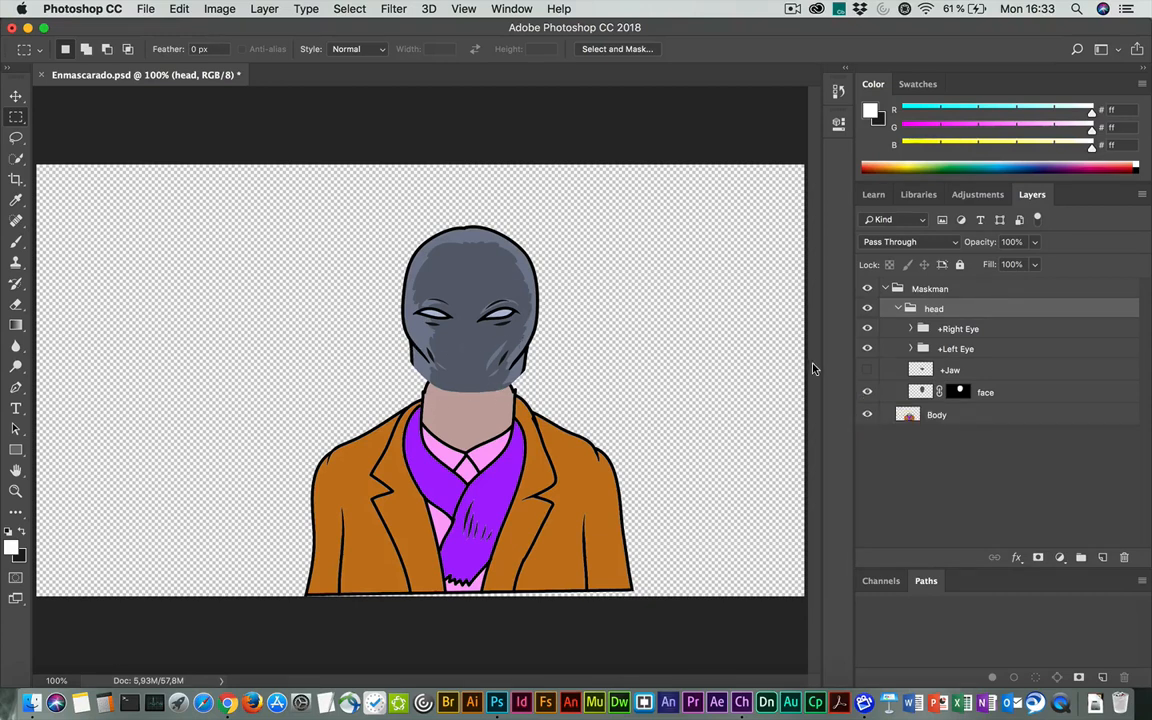
left_click(867, 391)
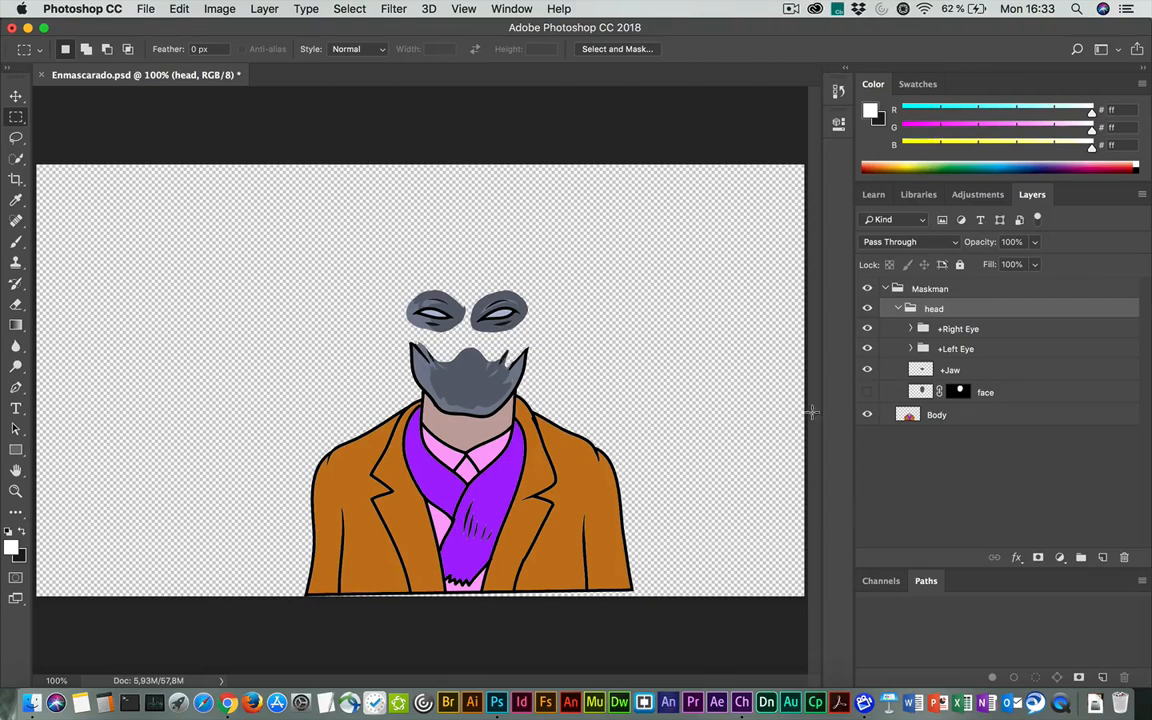
left_click(867, 391)
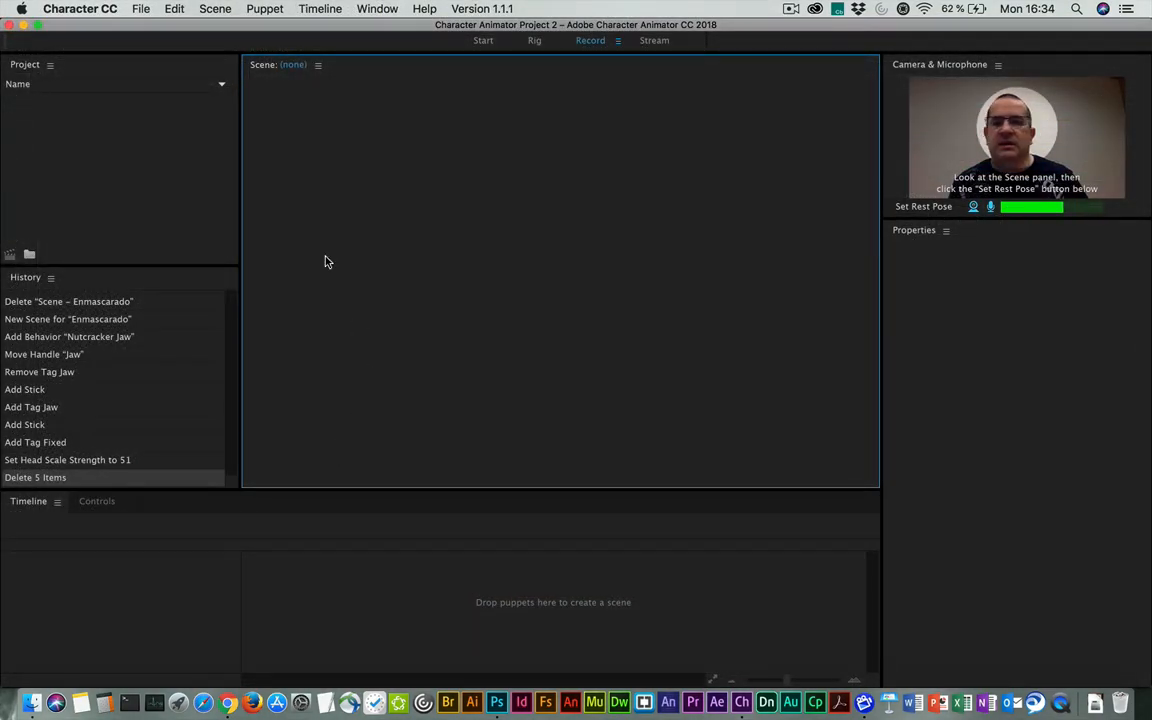
In Character Animator, import Enmascarado.psd from the MaskMan folder into the project.
left_click(141, 9)
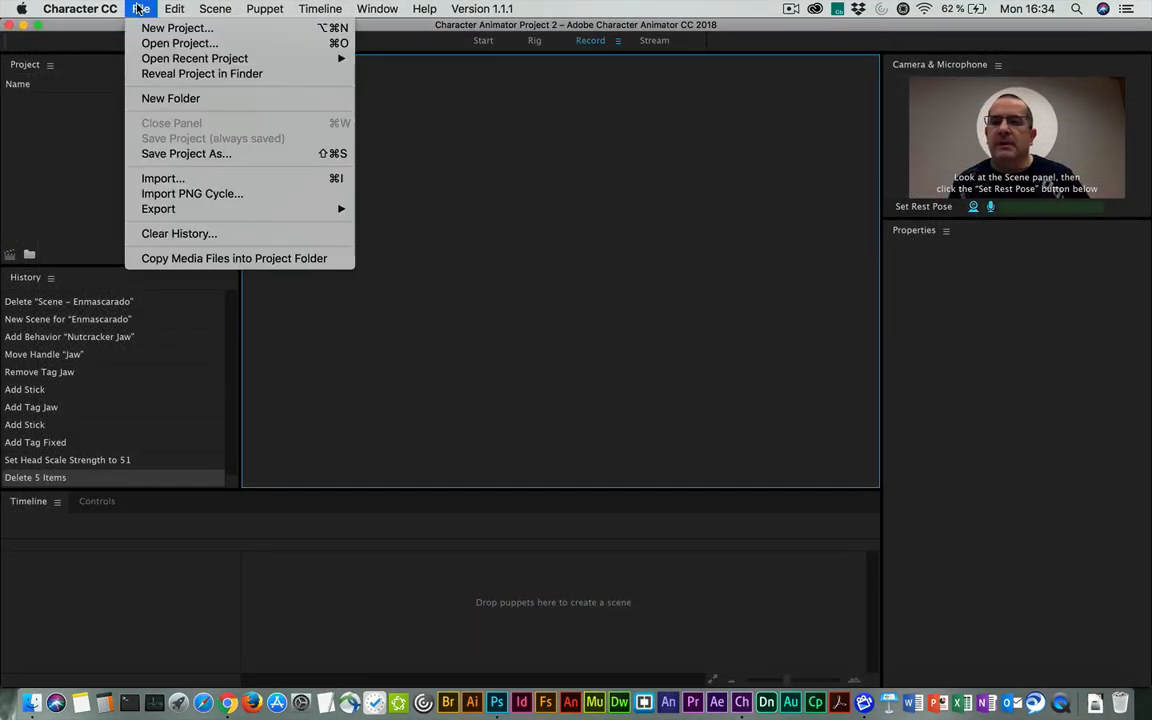
left_click(160, 179)
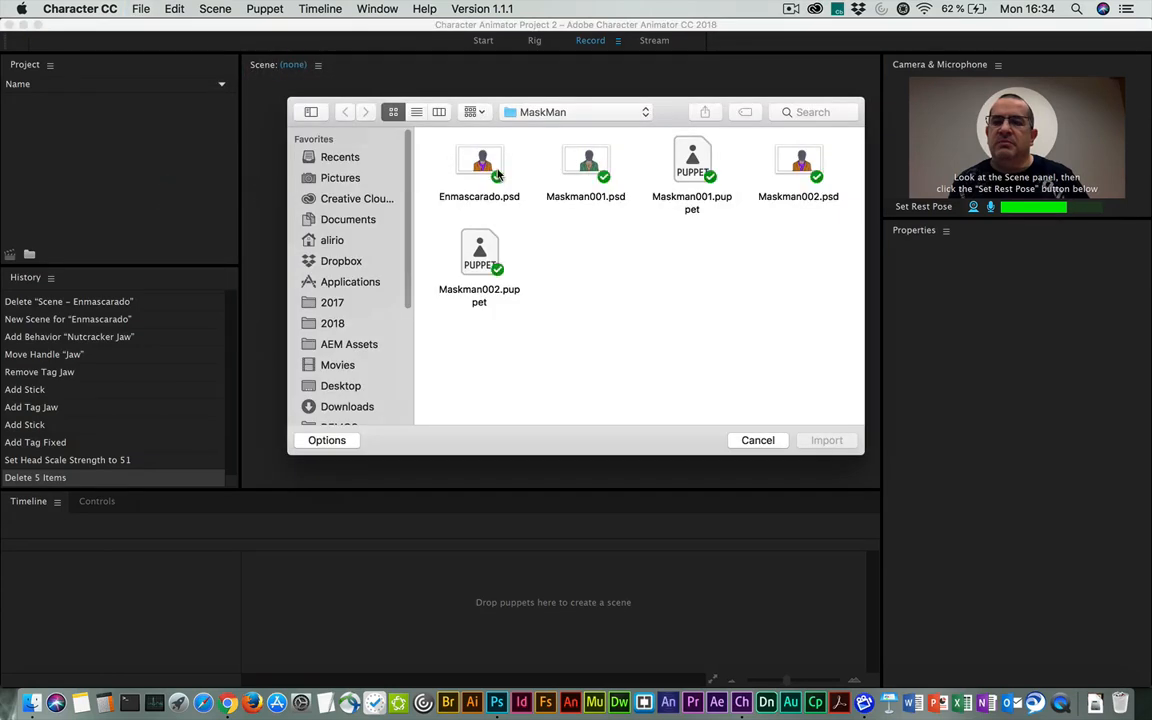
left_click(478, 168)
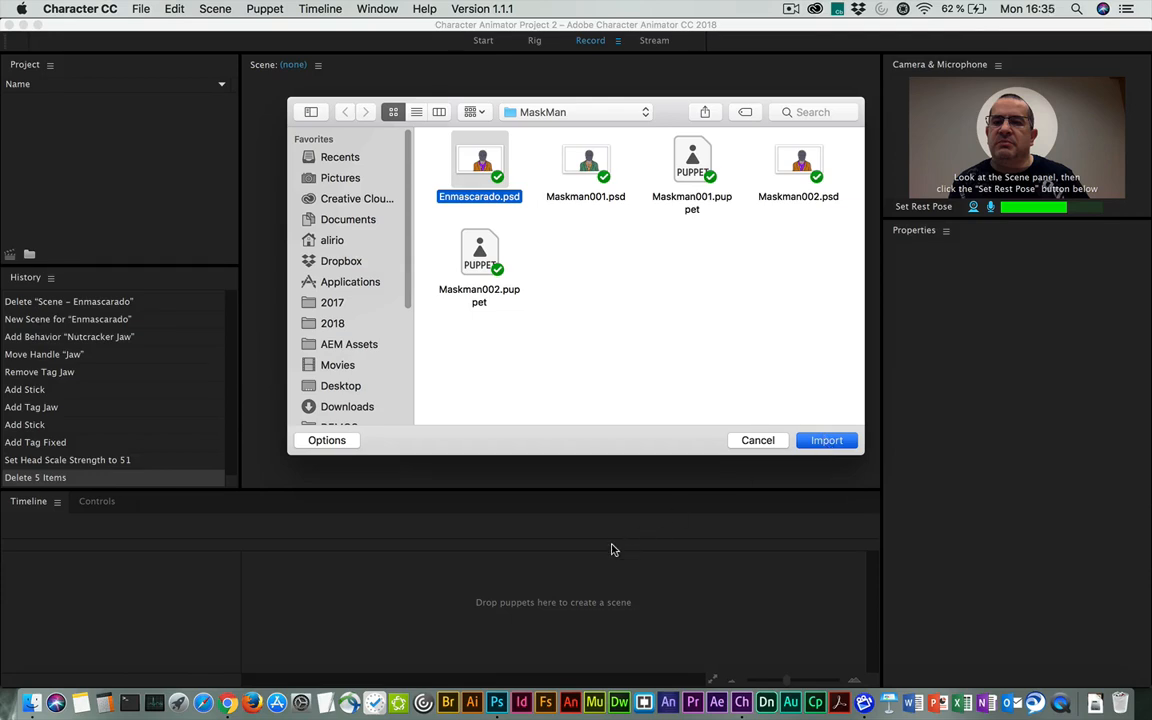
key("Return")
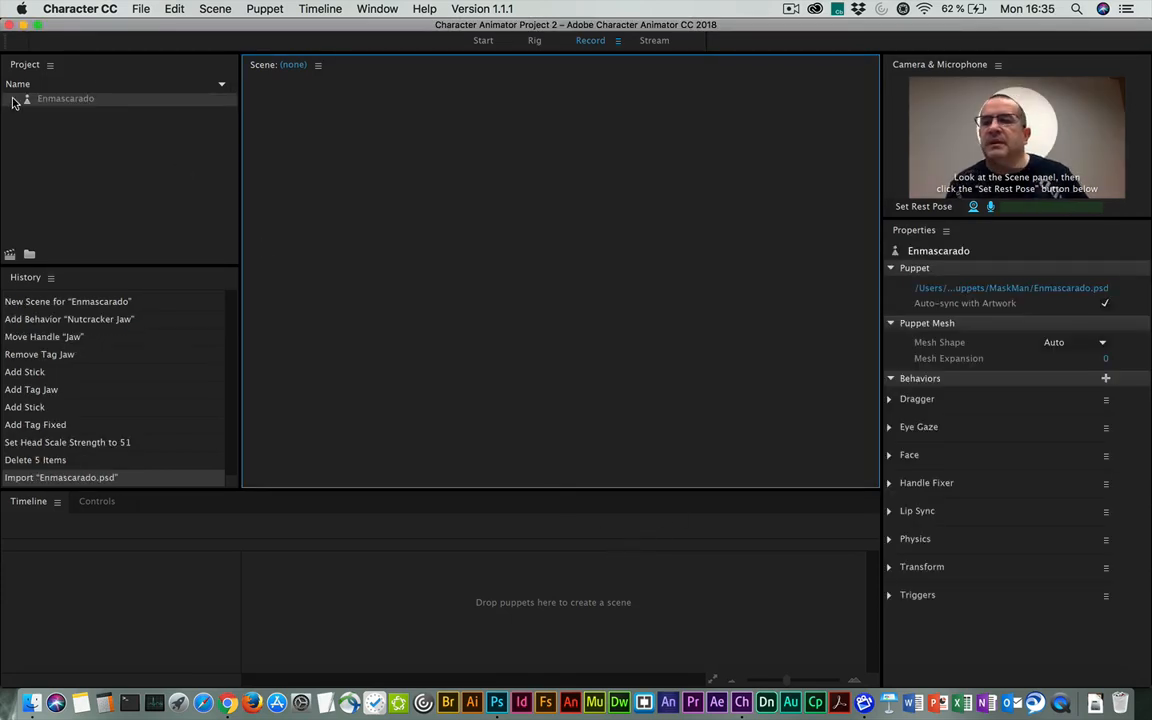
Review the Right Eye and Jaw layers in the Enmascarado puppet's rig and create a new scene from the puppet.
double_click(30, 103)
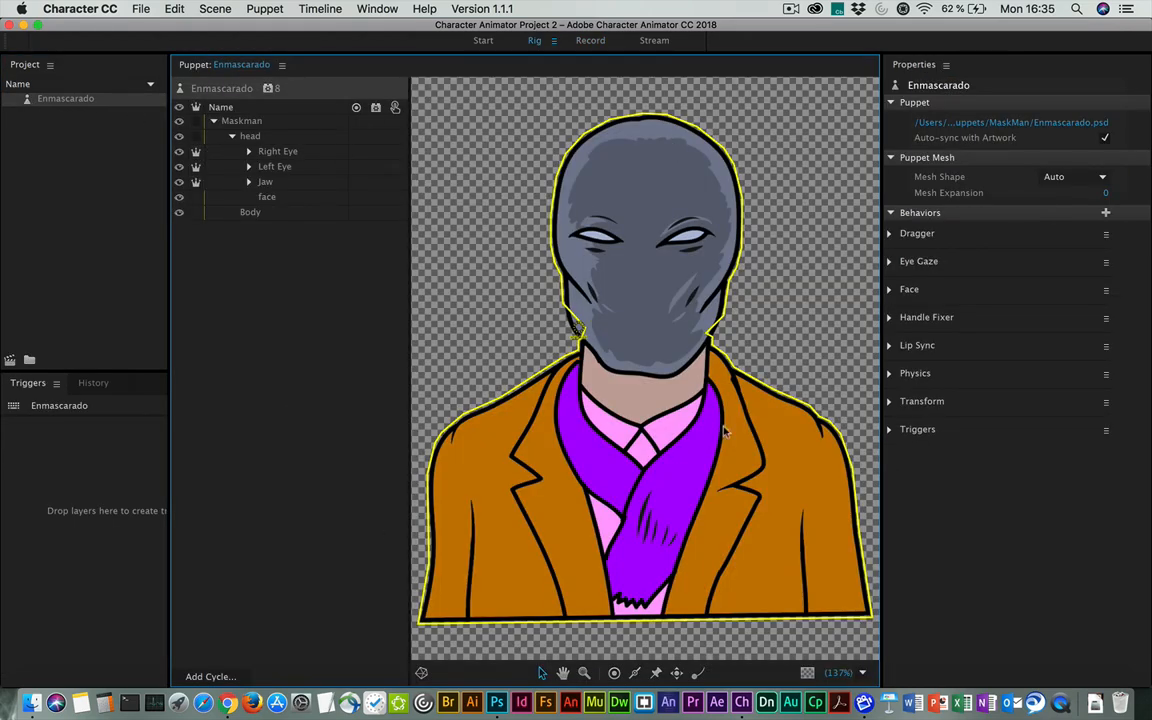
left_click(258, 150)
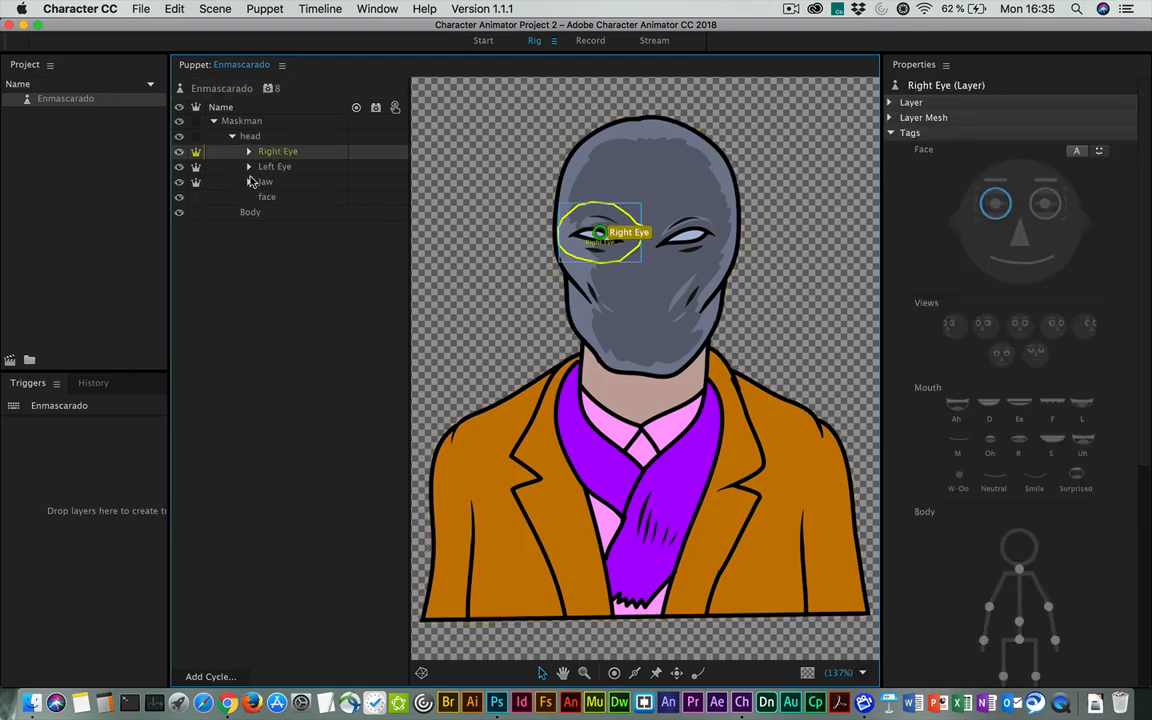
left_click(276, 182)
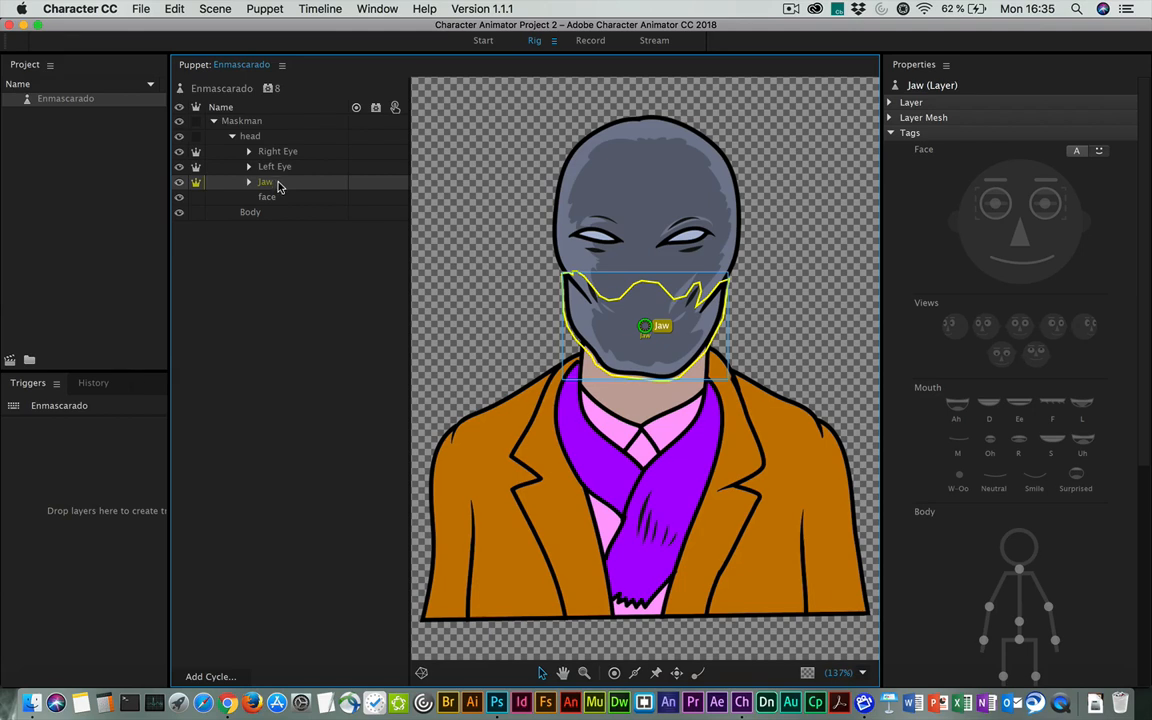
left_click(9, 362)
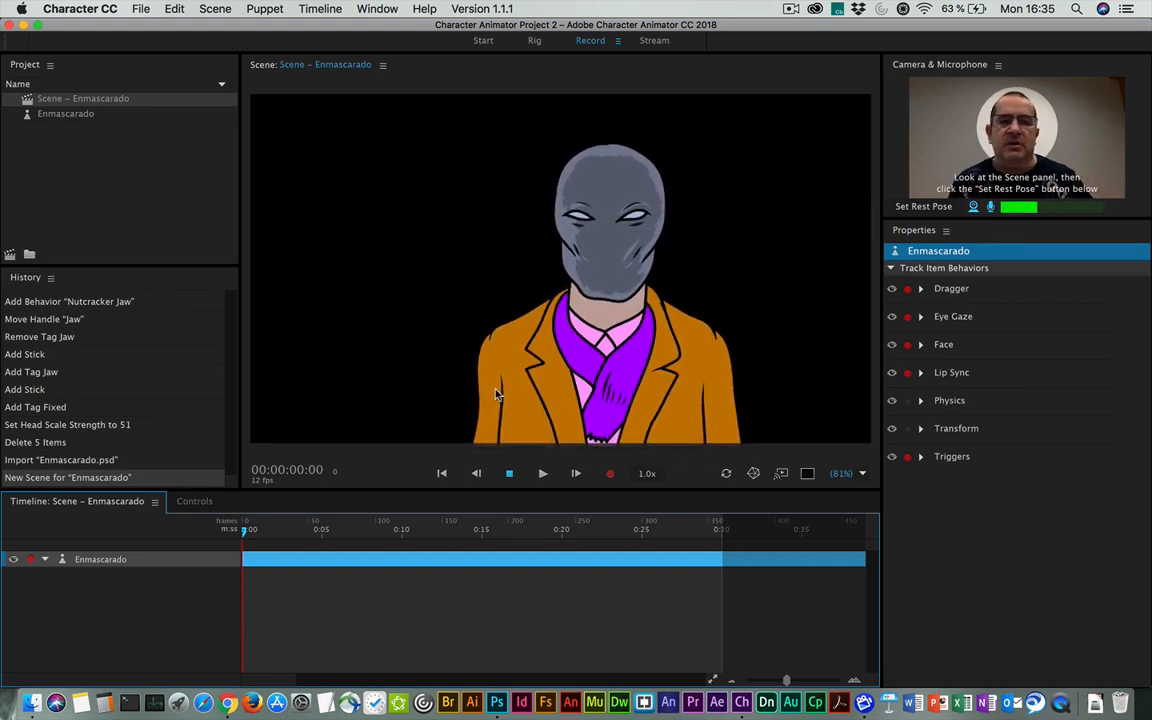
Add a horizontal stick along the bottom edge of the coat on the Maskman layer, tag it Fixed, and preview the scene.
double_click(28, 116)
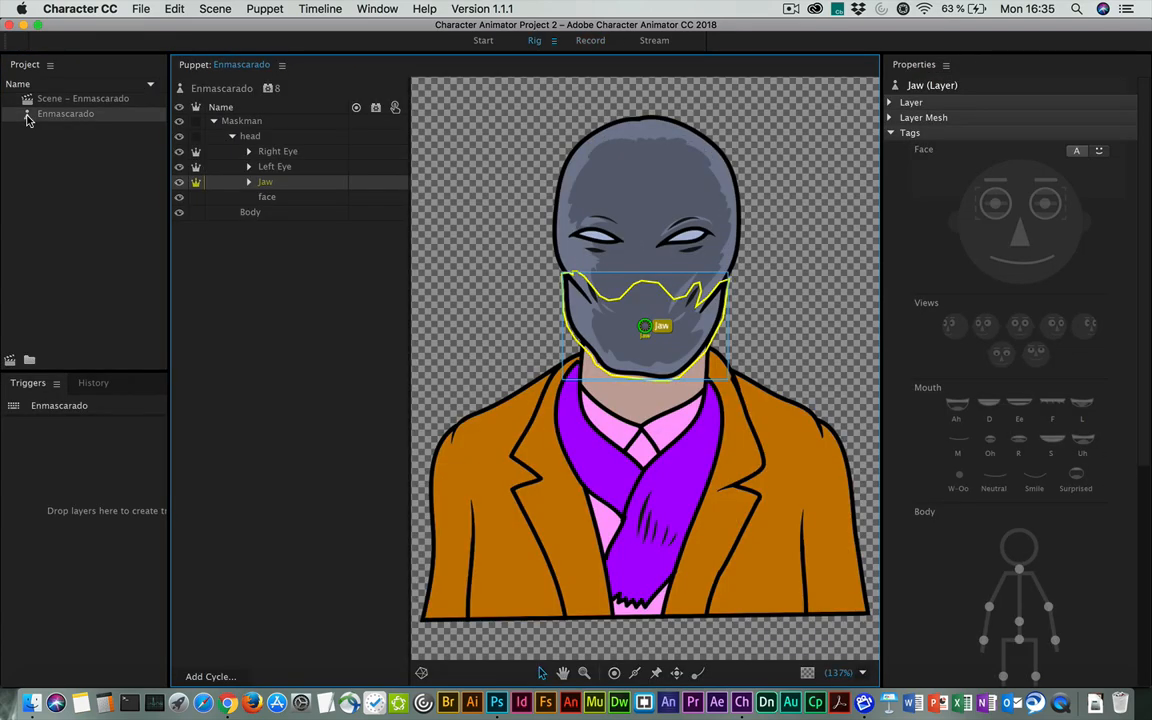
left_click(240, 121)
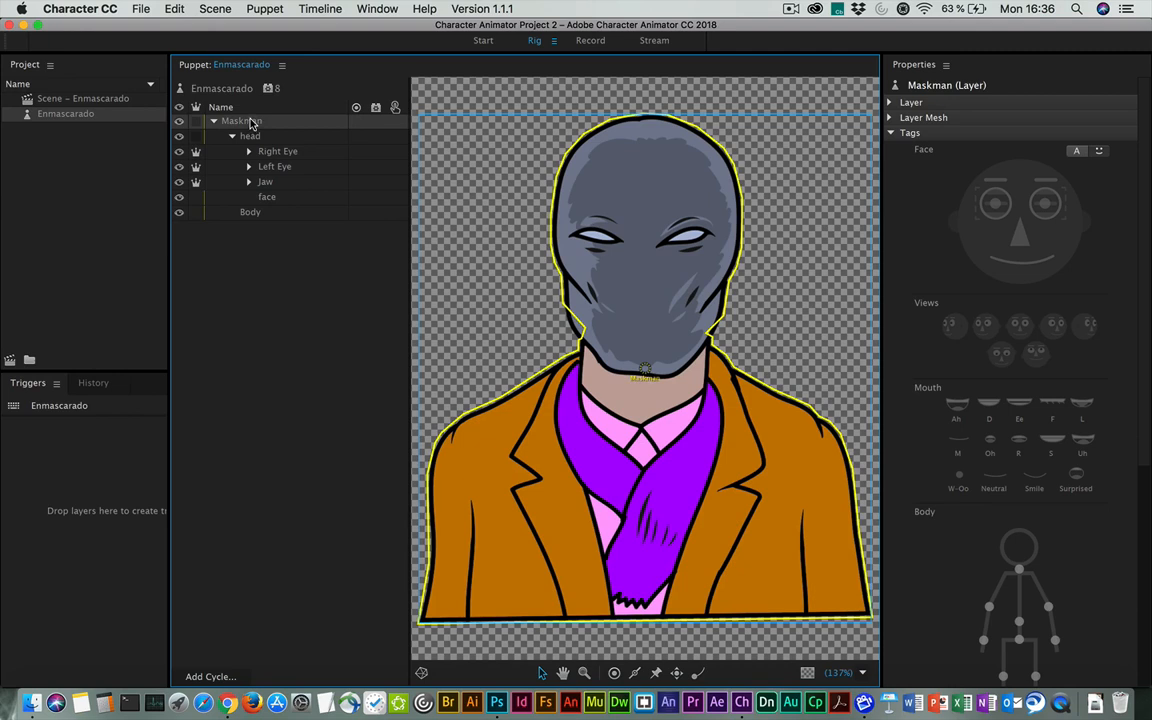
left_click(633, 675)
left_click_drag(437, 610, 866, 611)
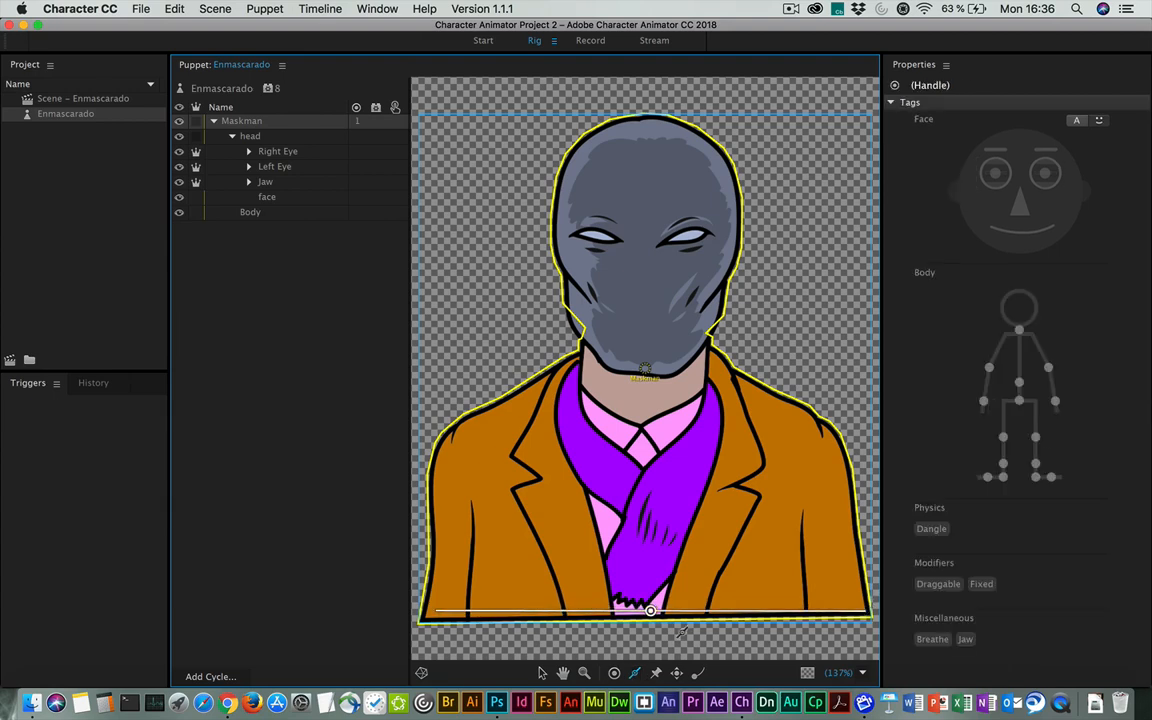
key("v")
left_click(981, 585)
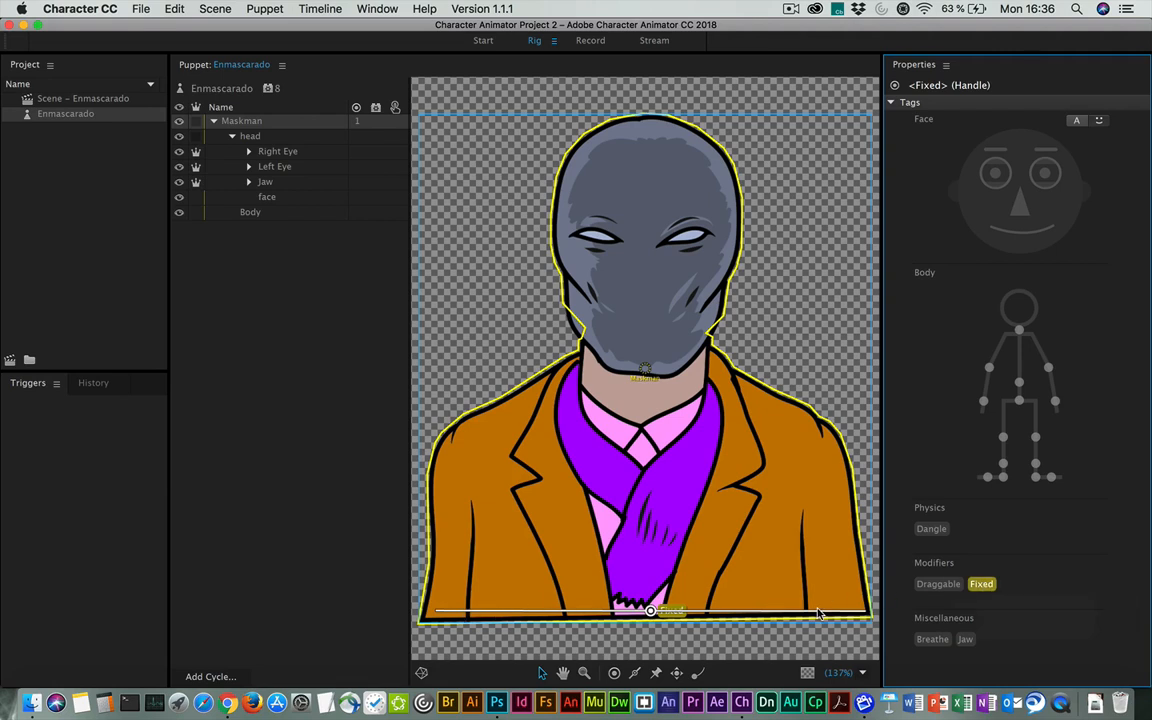
double_click(29, 100)
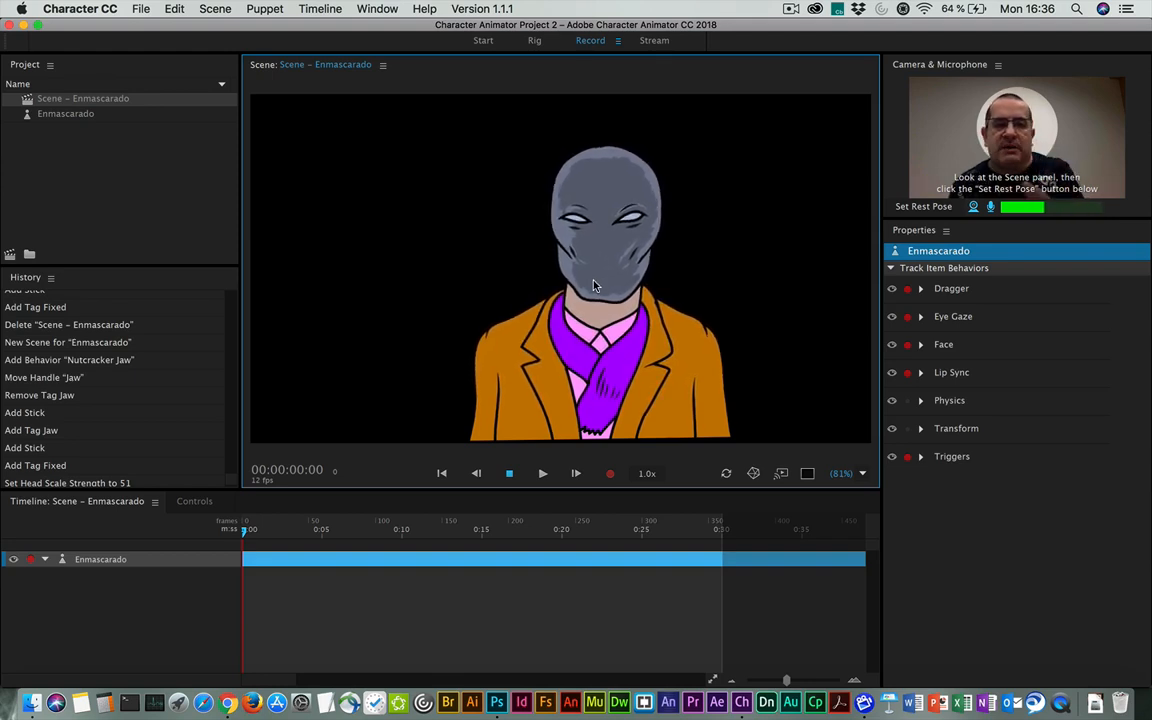
Add the Nutcracker Jaw behavior to the Maskman layer of the puppet and preview the jaw movement in the scene.
double_click(37, 117)
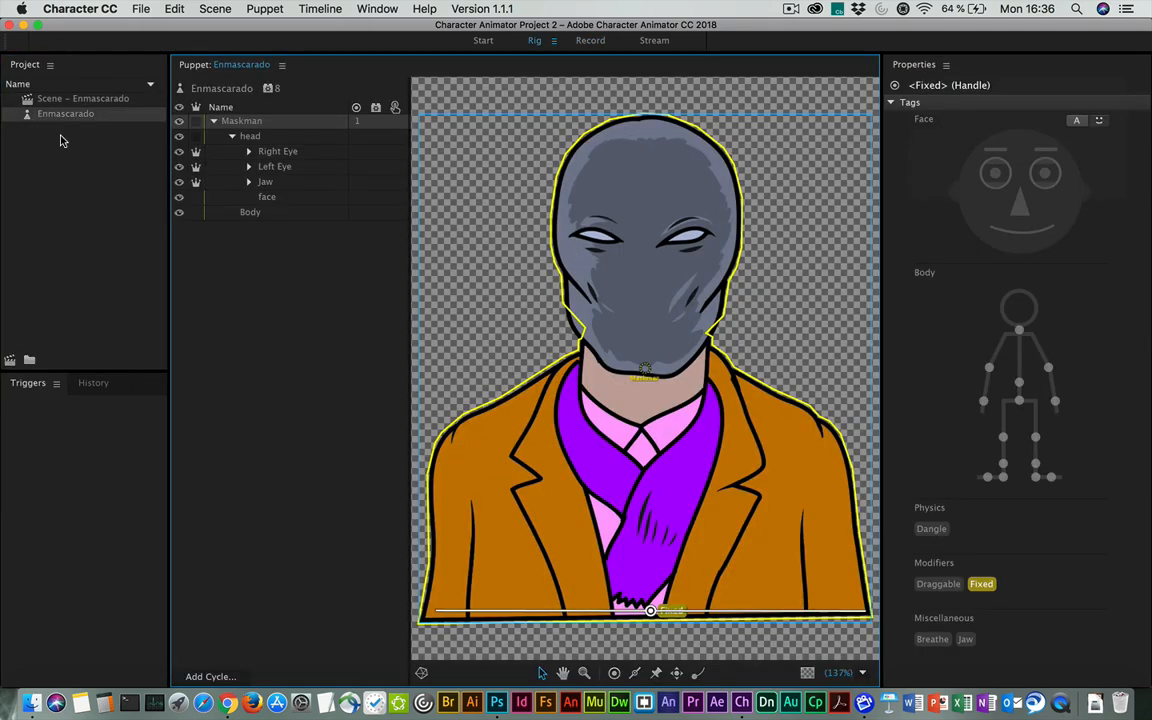
left_click(266, 183)
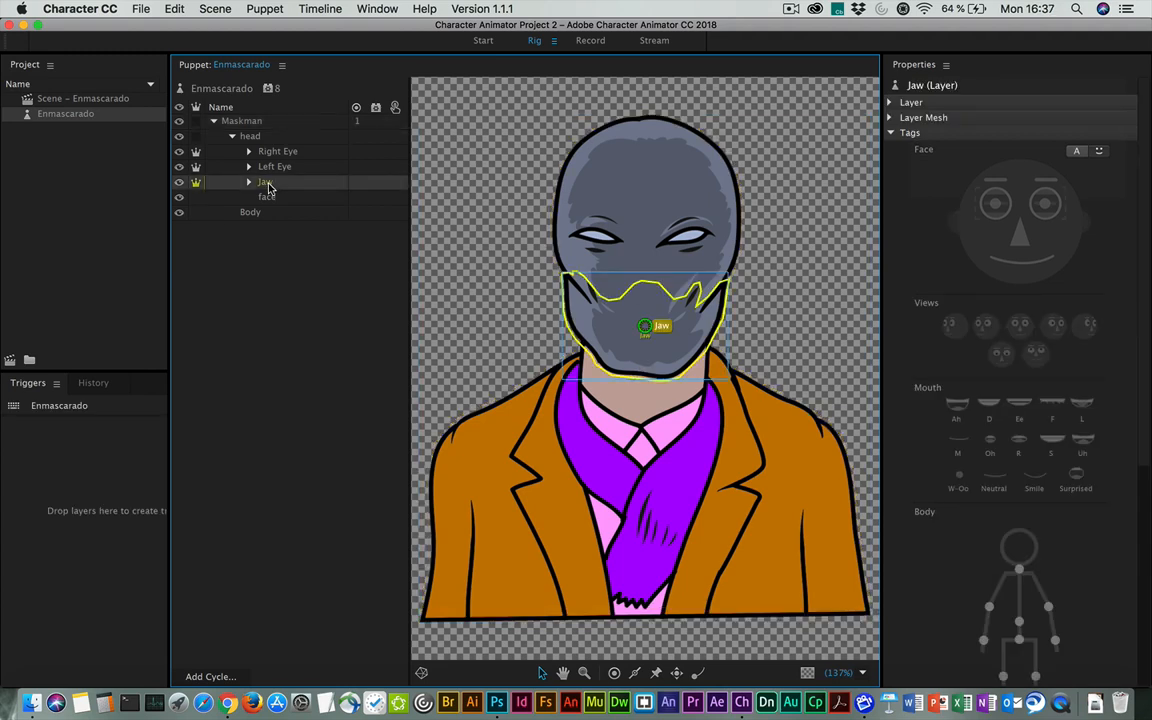
left_click(240, 121)
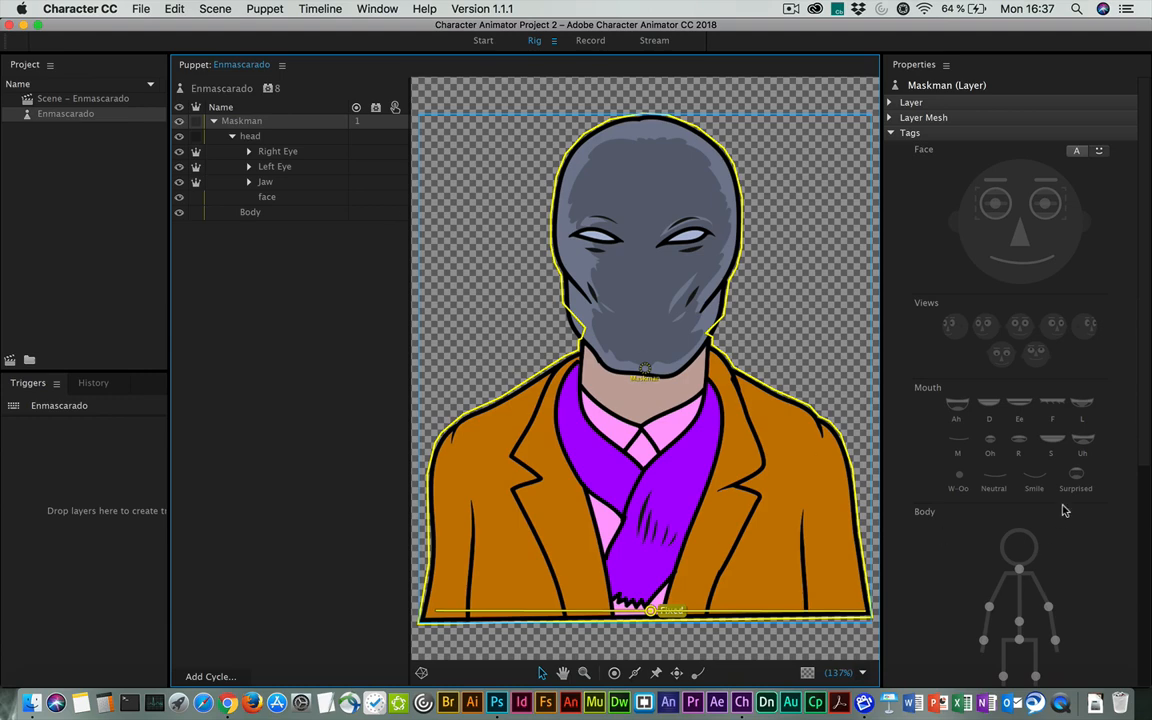
scroll(1016, 469, "down", 5)
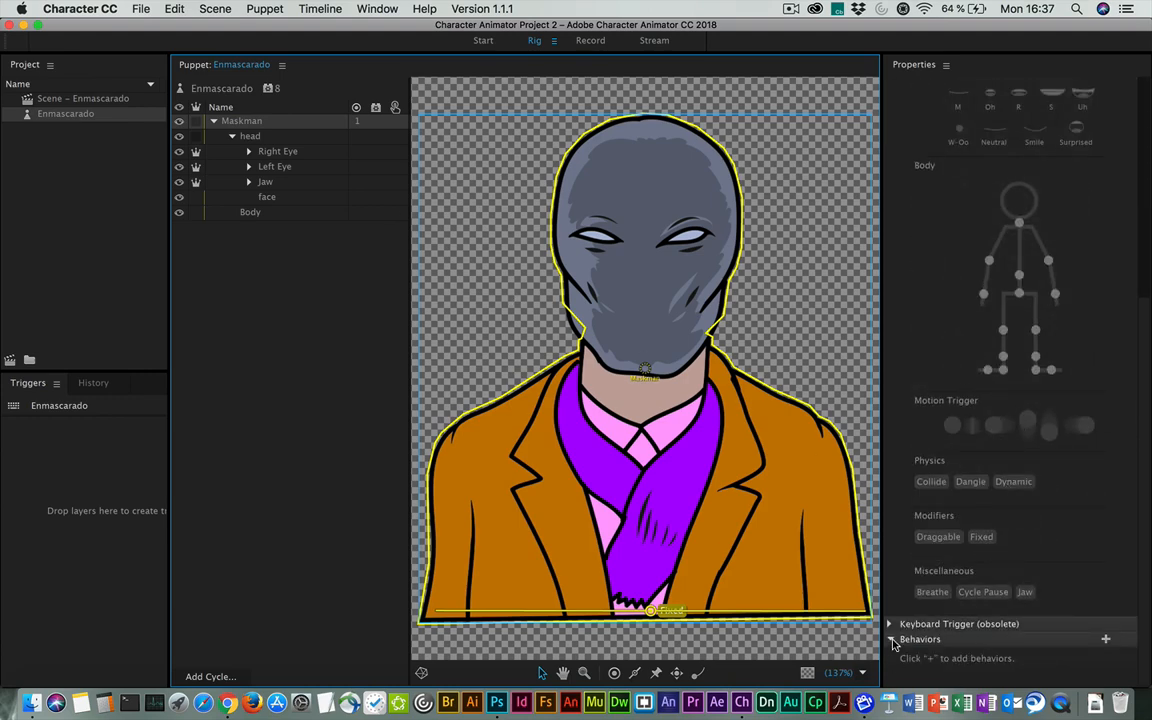
left_click(1105, 640)
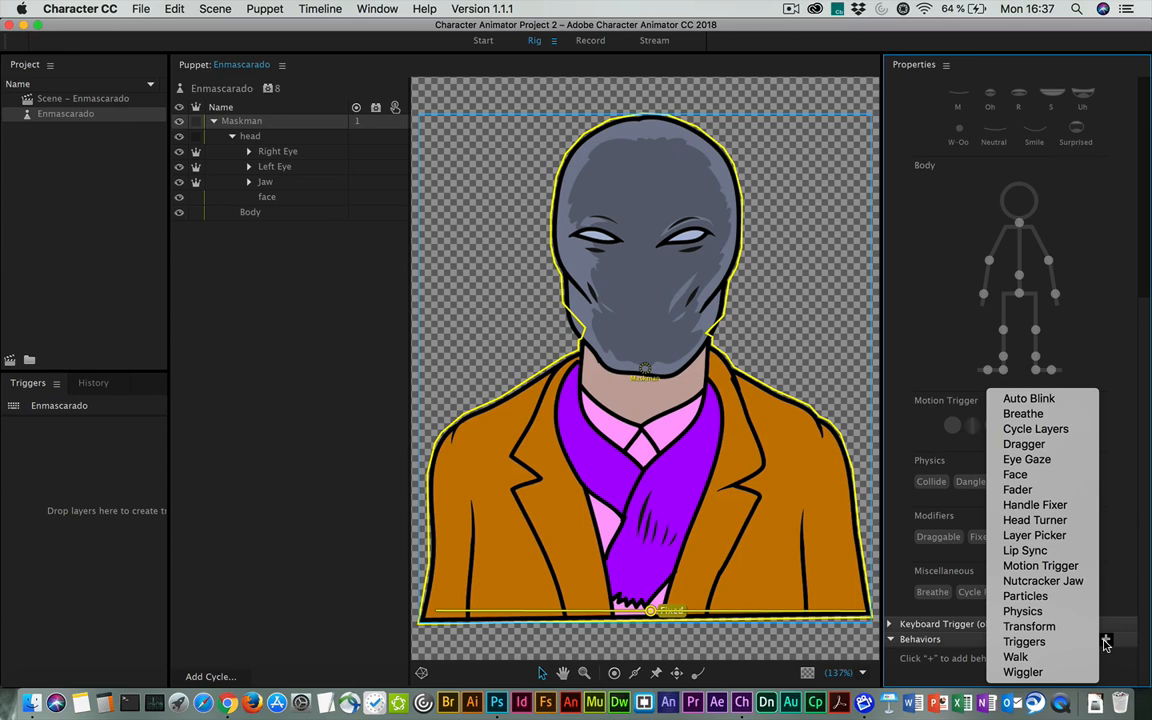
left_click(1028, 584)
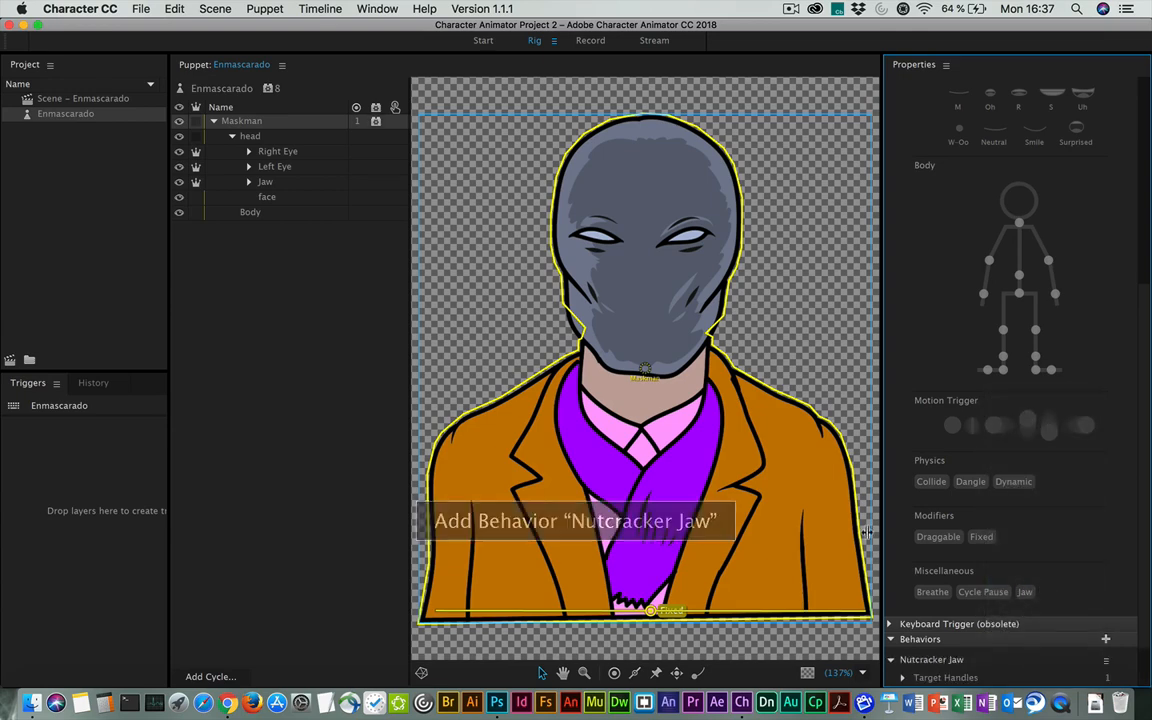
left_click(266, 184)
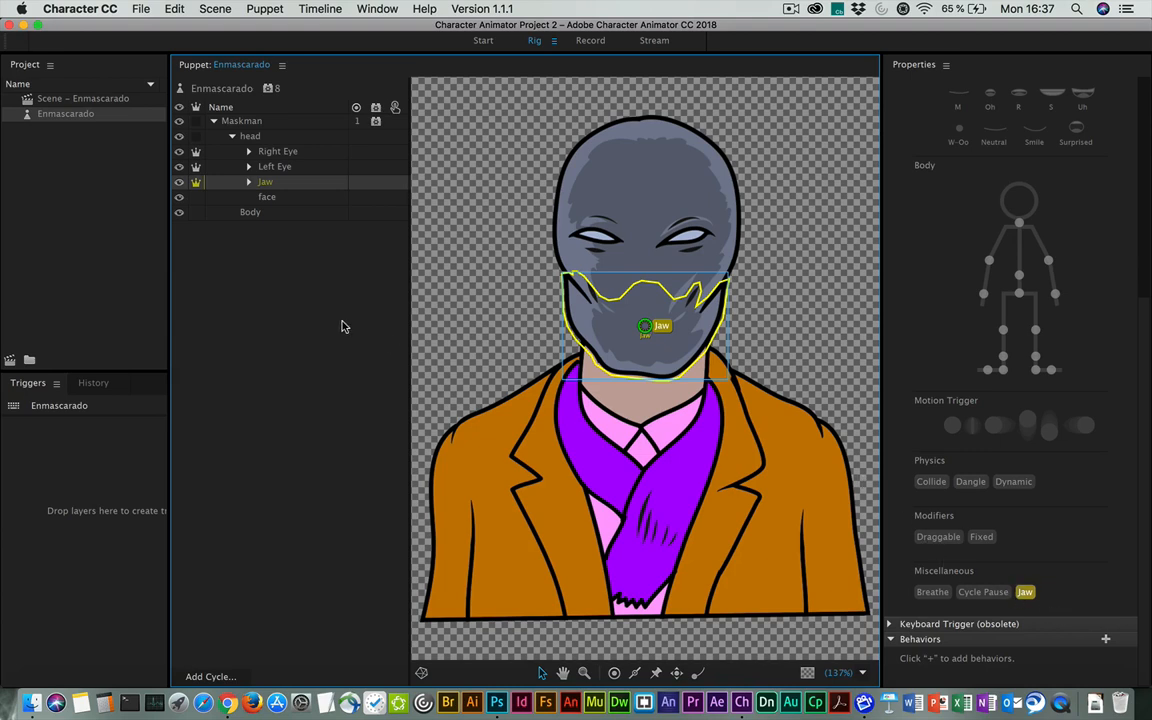
double_click(27, 100)
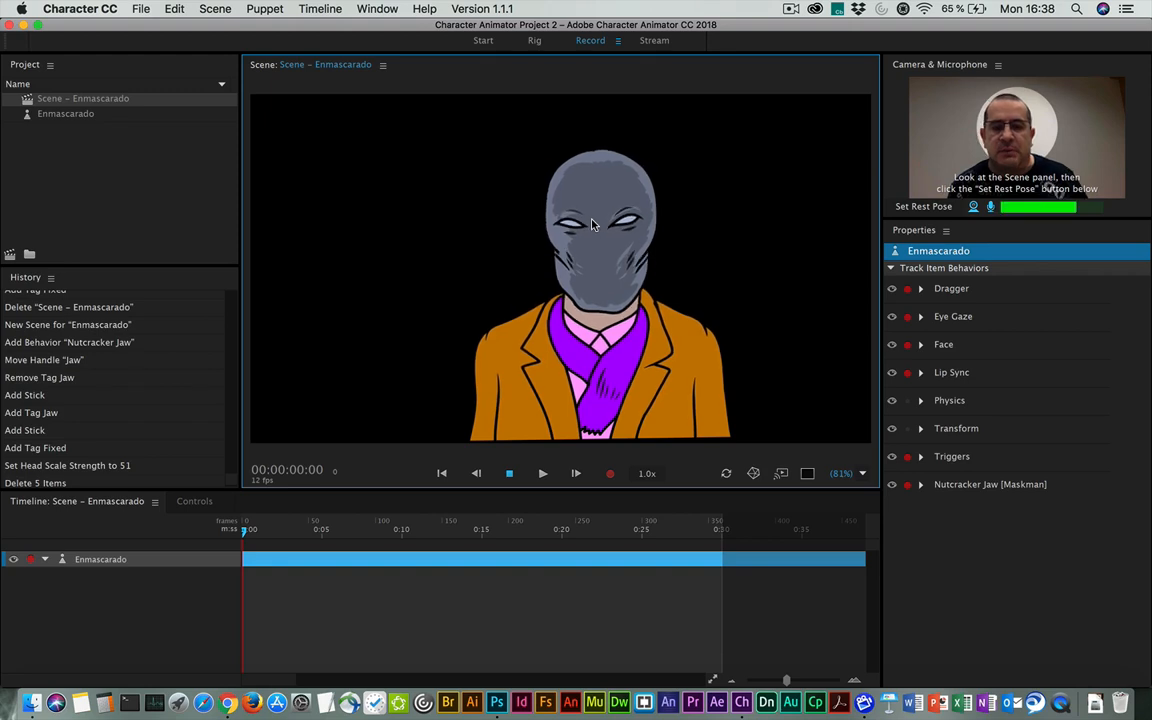
Move the Jaw layer's origin handle up near the jaw's upper edge and remove its Jaw tag.
left_click(29, 117)
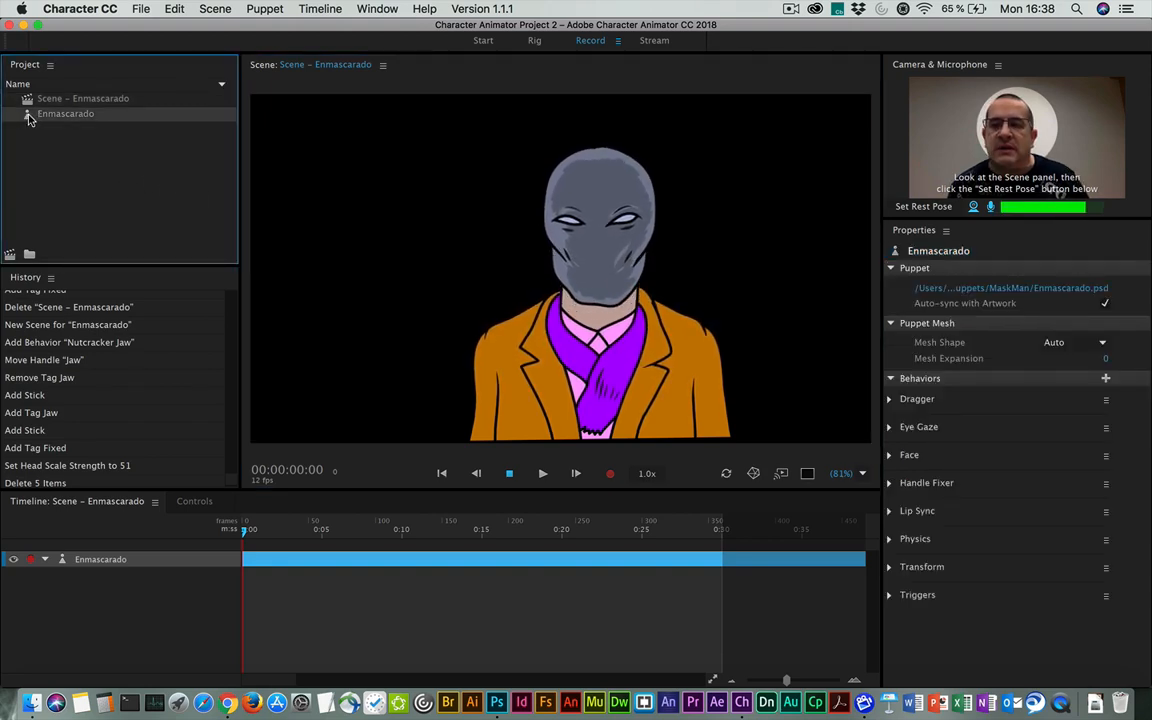
double_click(29, 117)
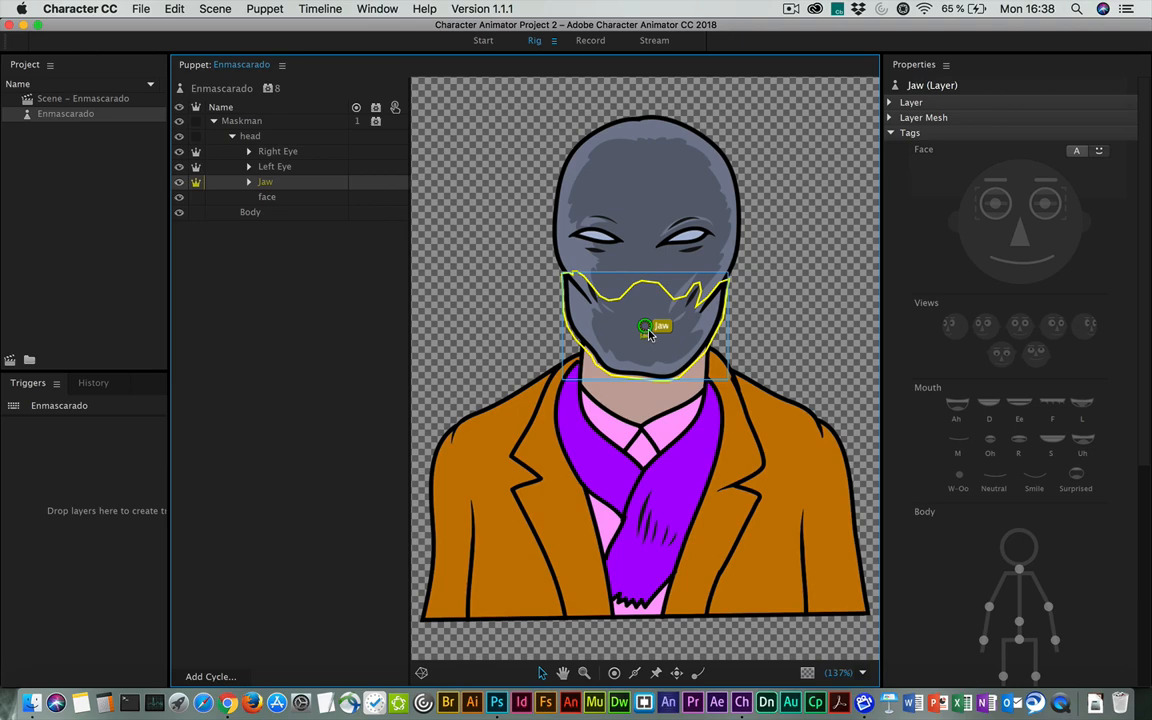
left_click_drag(645, 330, 647, 298)
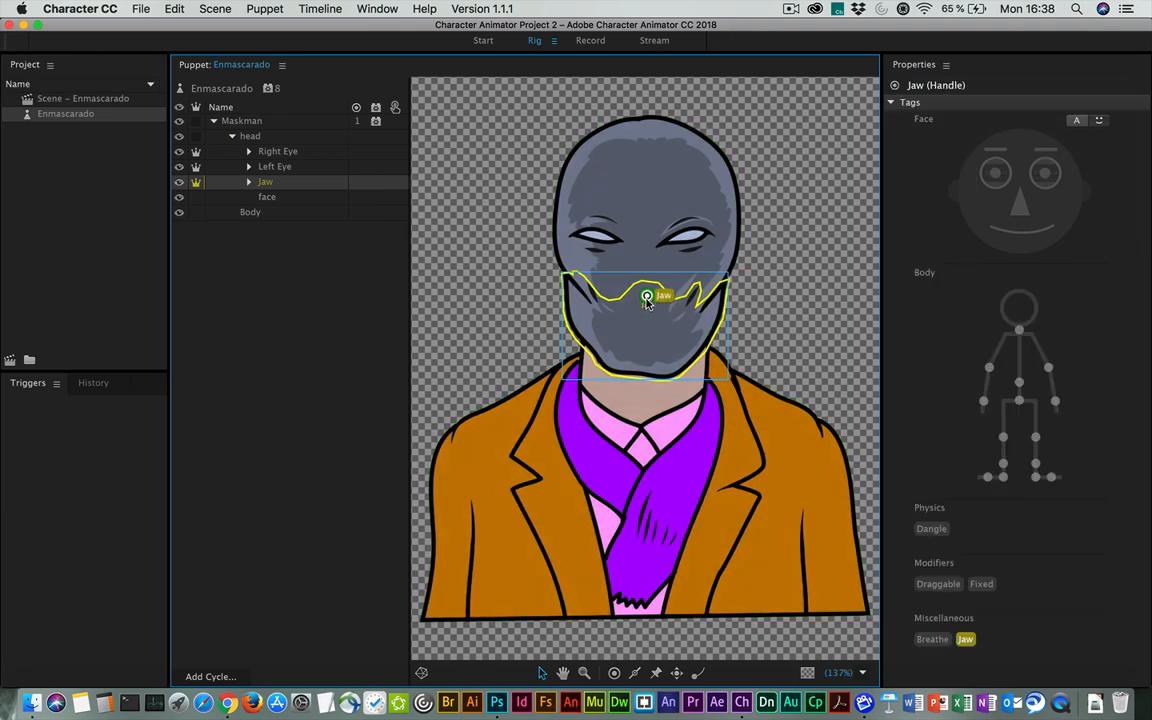
left_click(966, 640)
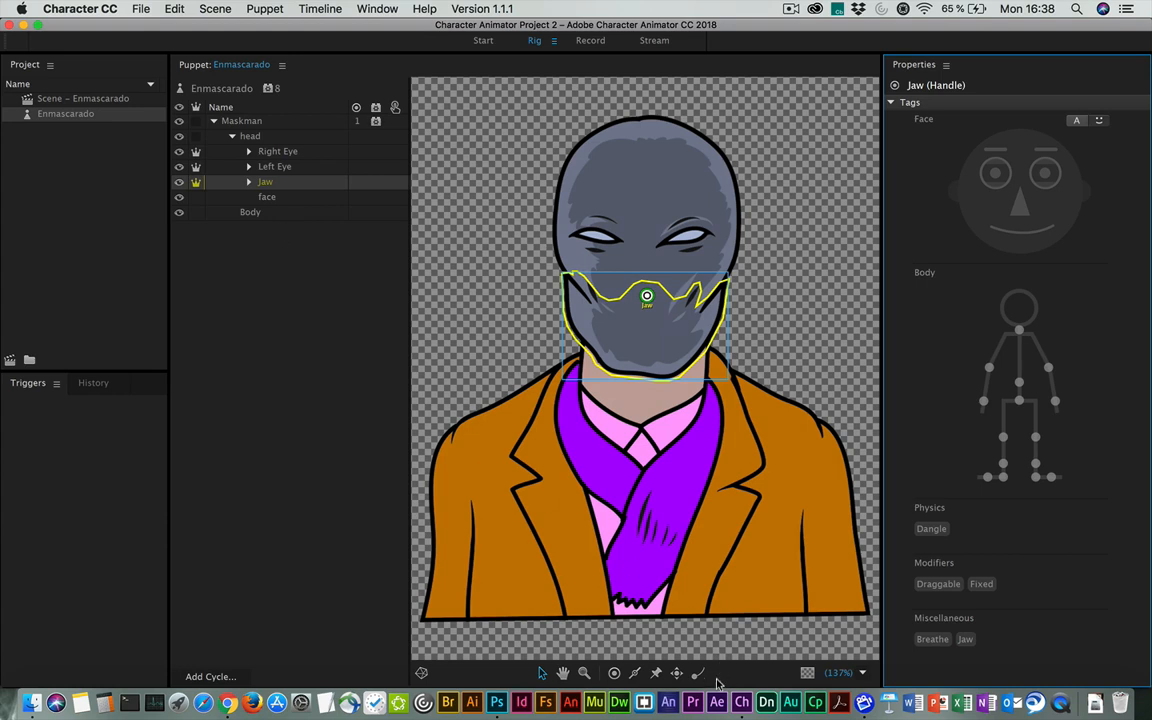
Add a horizontal stick across the chin on the Jaw layer, tag it Jaw, and preview the scene.
left_click(636, 674)
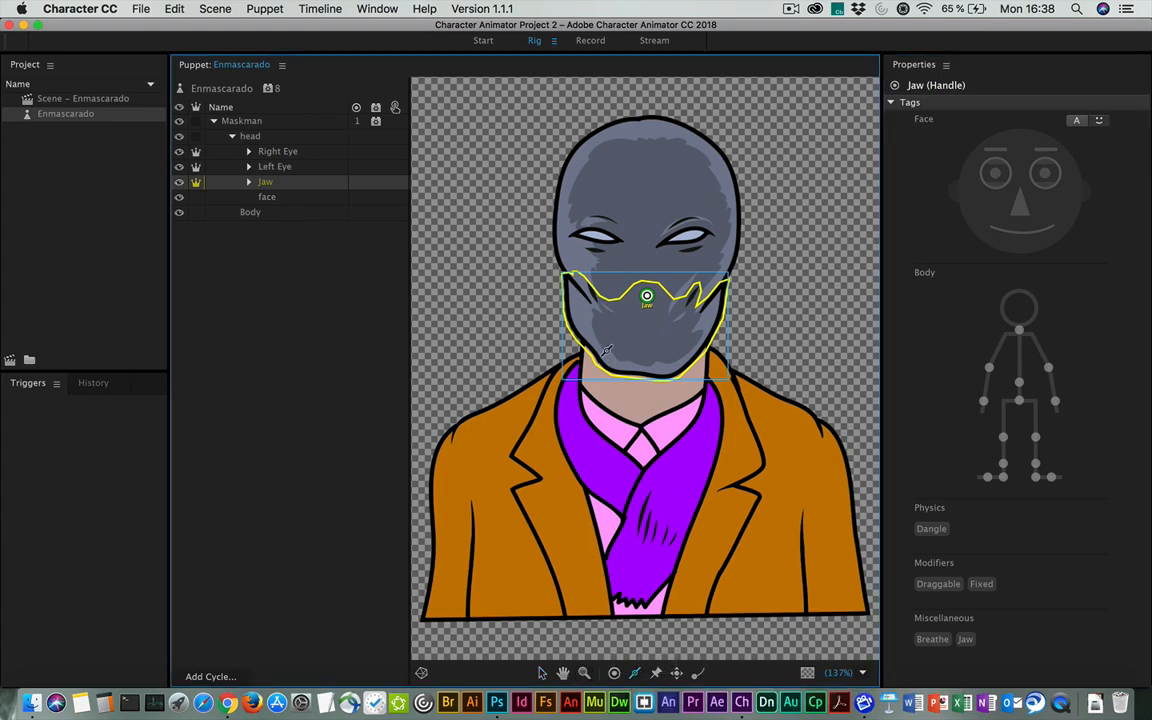
left_click_drag(600, 354, 696, 359)
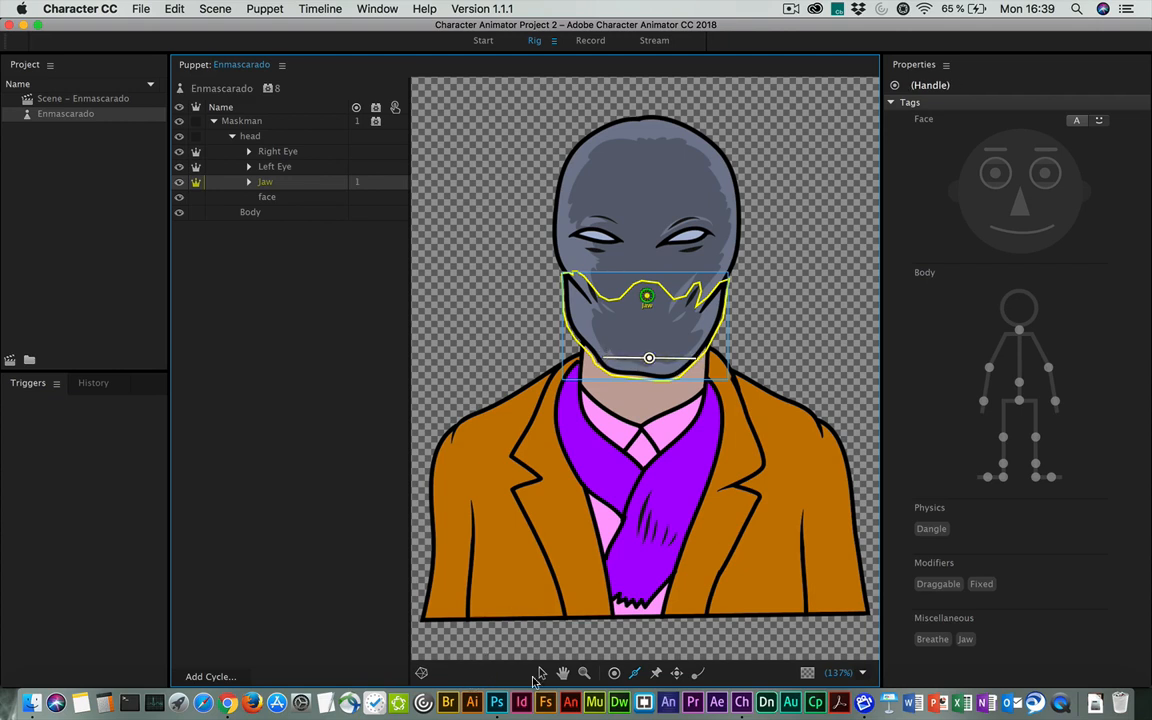
left_click(540, 675)
left_click(965, 639)
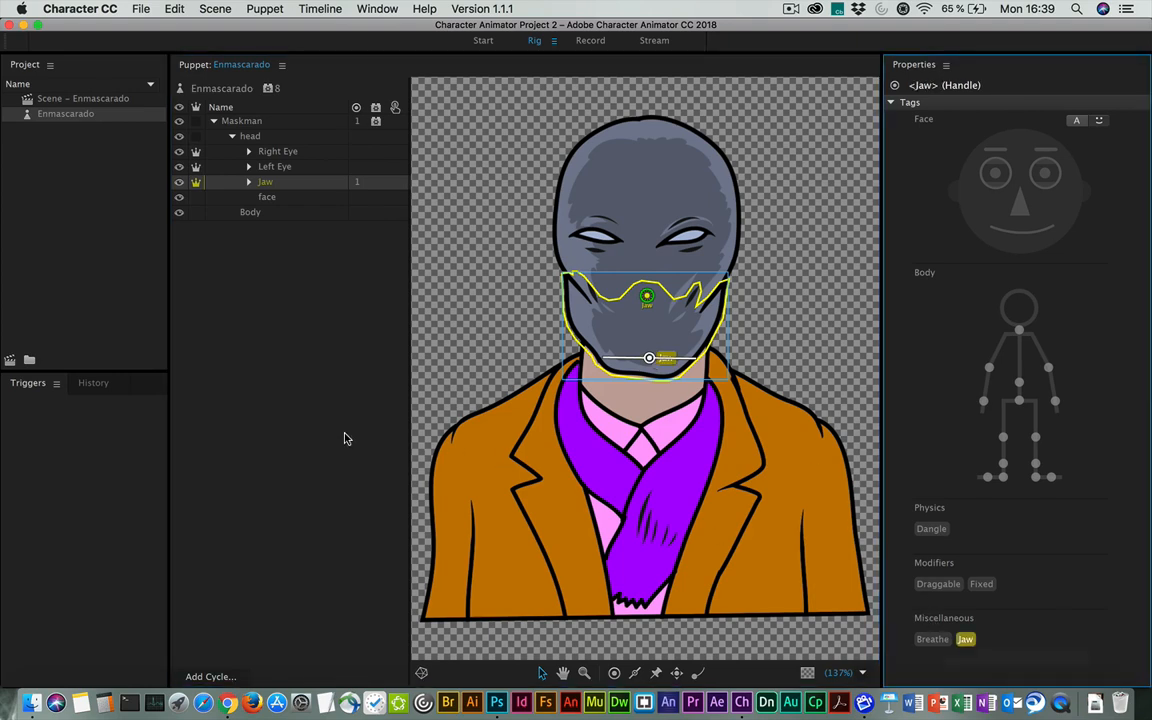
double_click(27, 99)
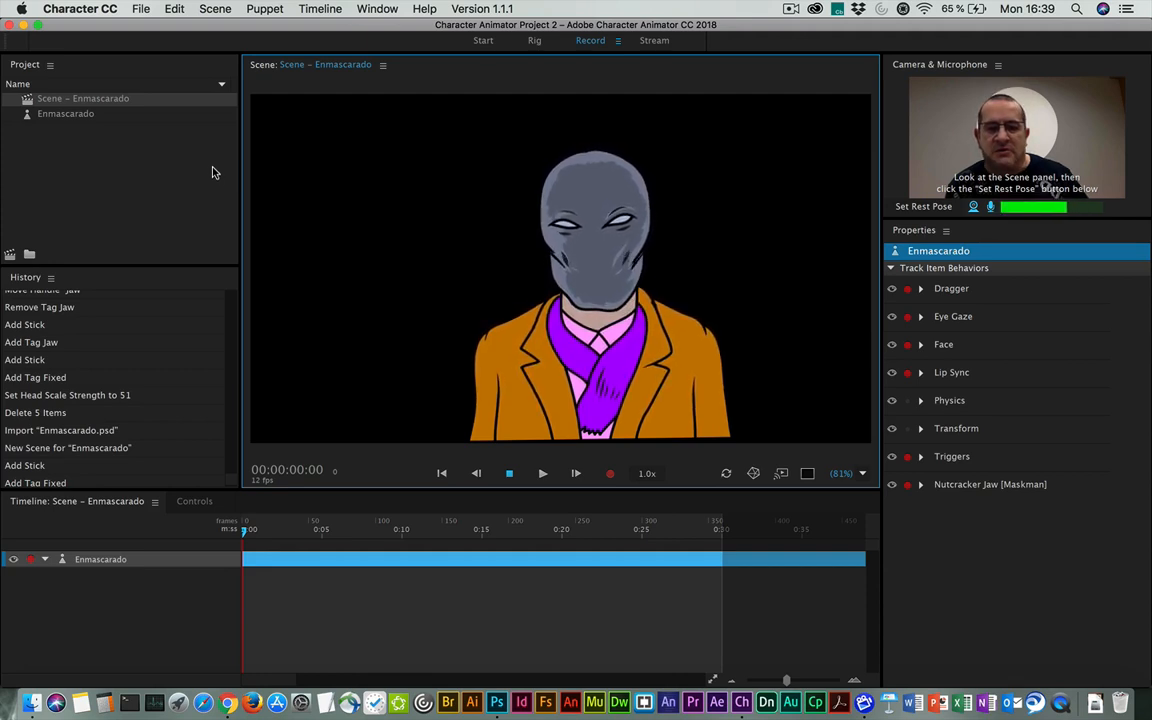
Reopen the Enmascarado puppet's rig, add a horizontal stick across the Jaw layer's upper edge, and tag it Fixed.
left_click(29, 117)
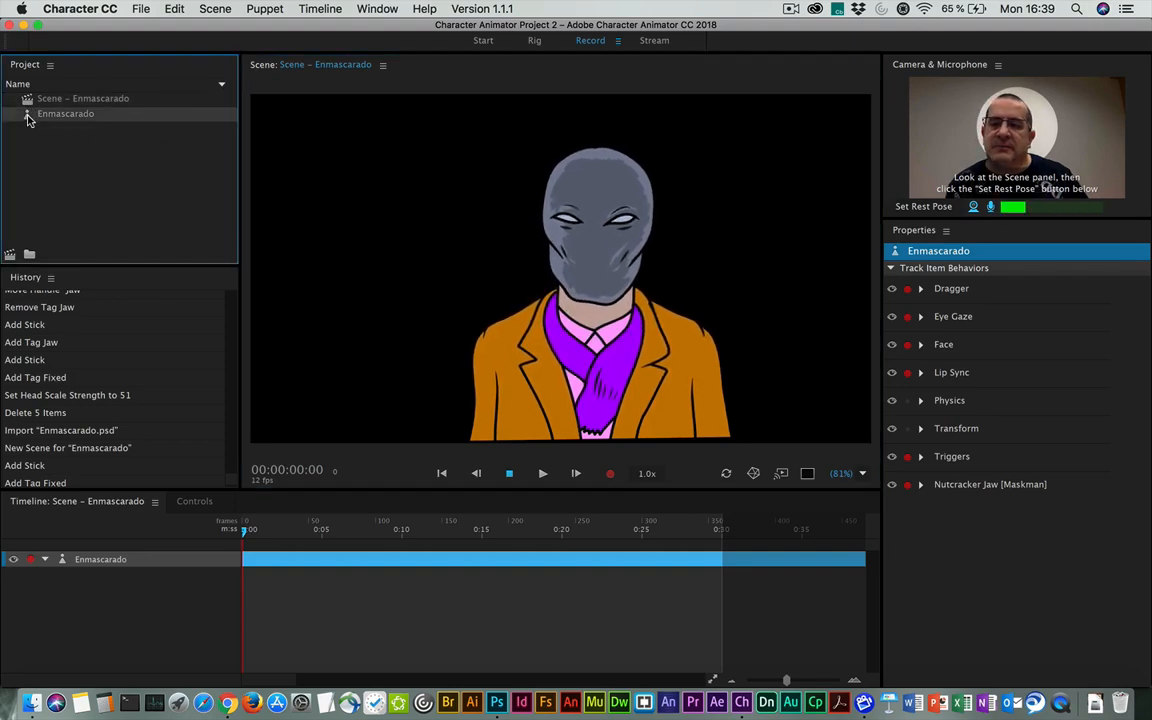
double_click(29, 117)
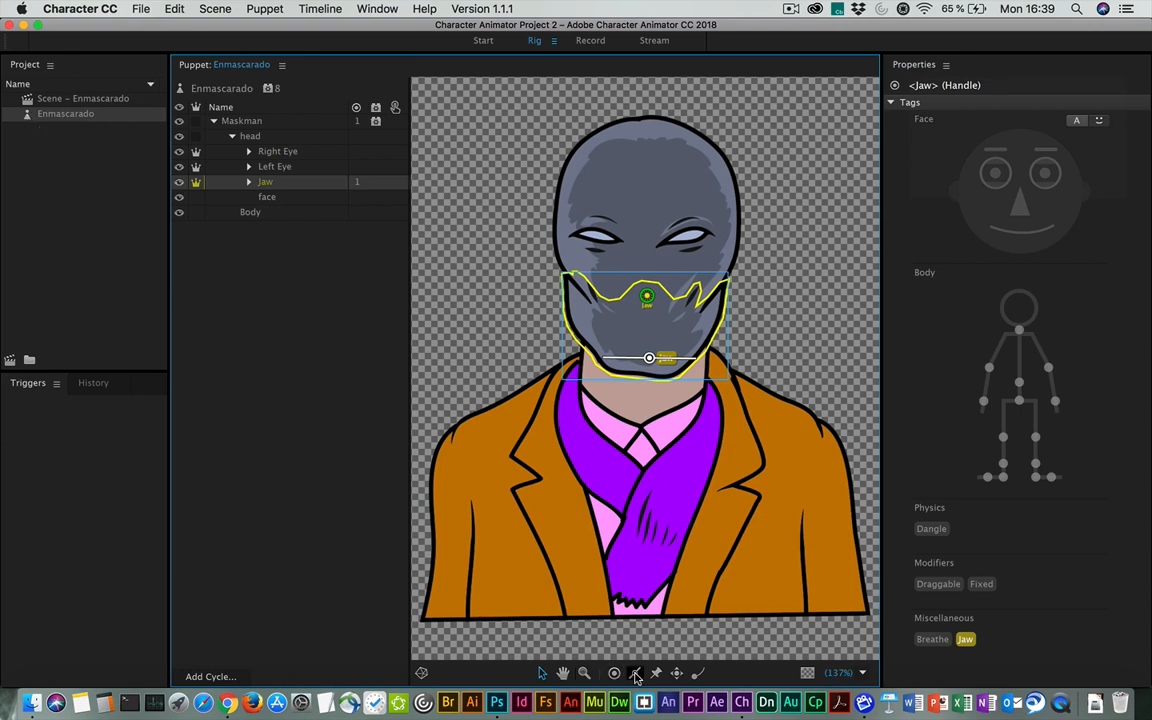
left_click(635, 674)
left_click_drag(572, 289, 727, 291)
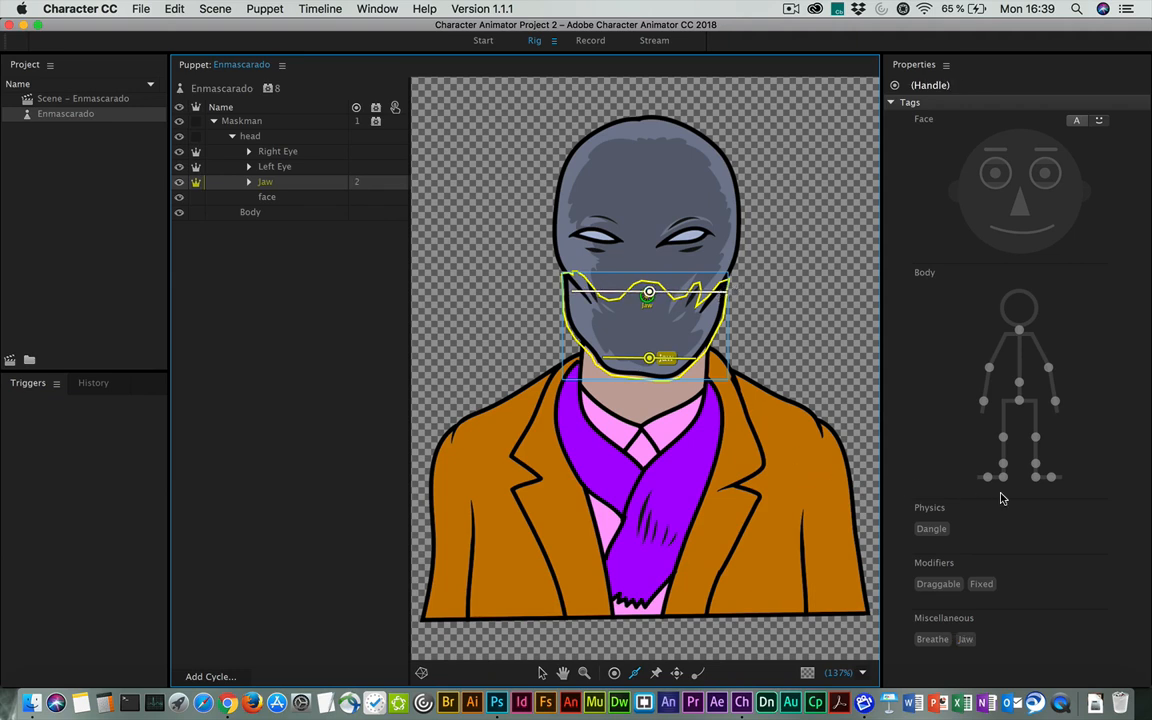
left_click(983, 586)
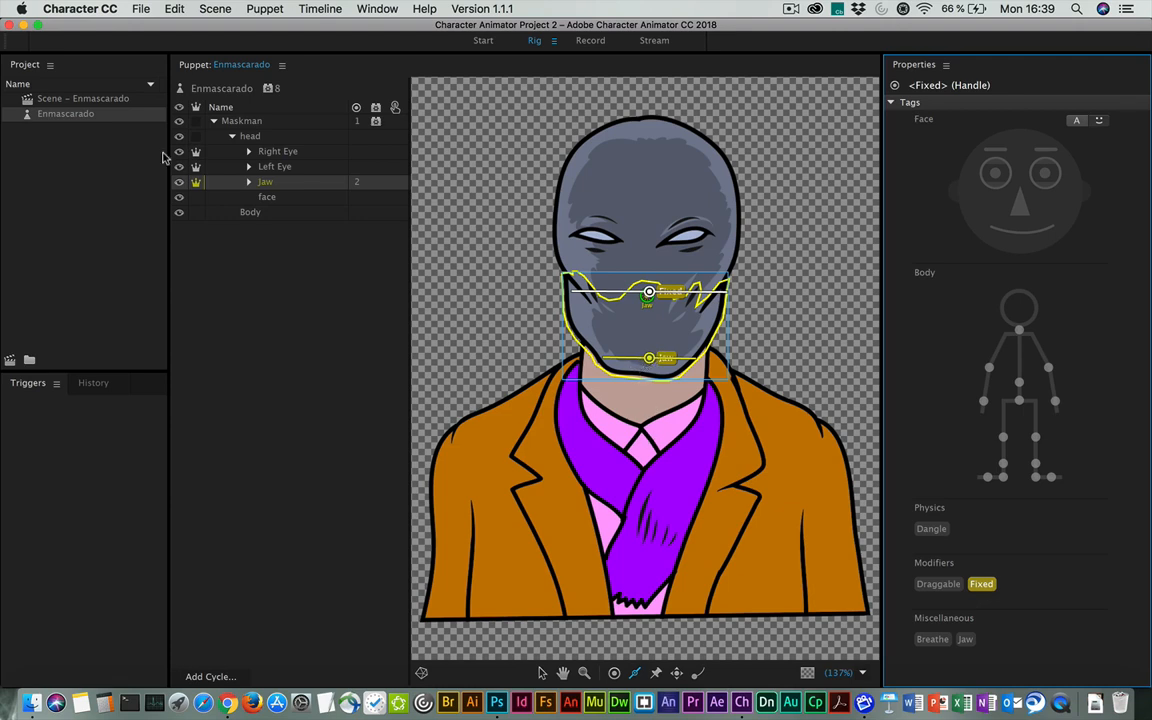
Preview the puppet in its scene and set the Face behavior's Head Scale Strength to 45%.
double_click(28, 100)
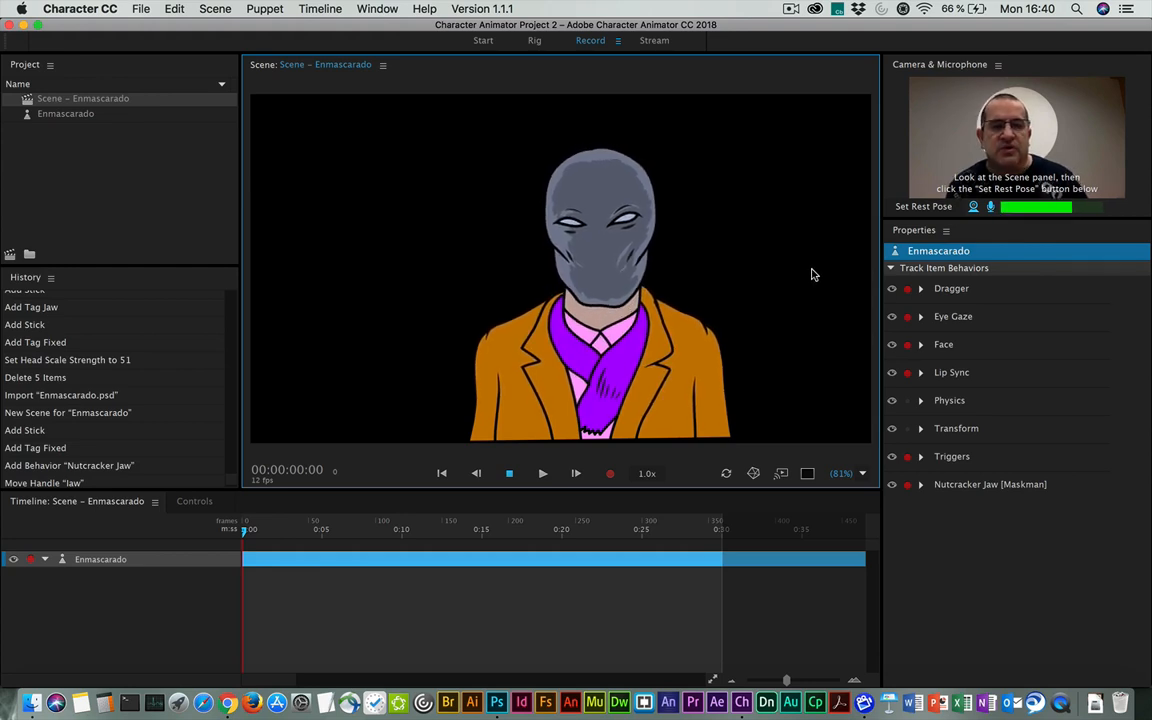
left_click(921, 344)
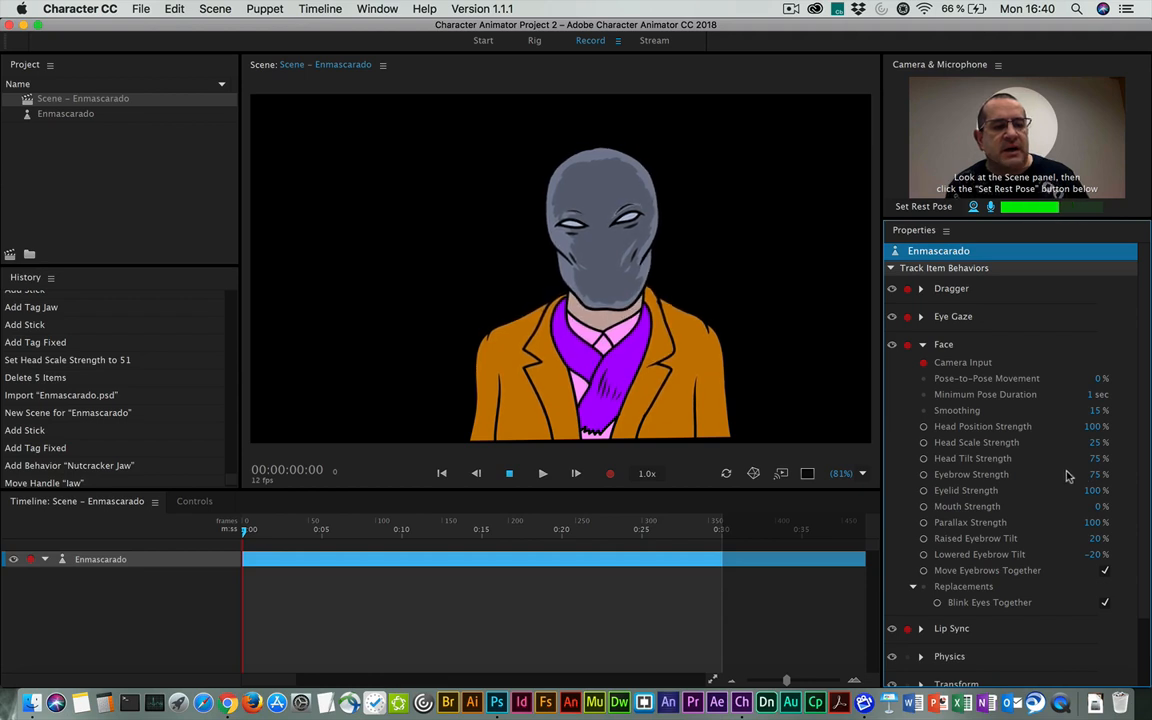
left_click_drag(1096, 444, 1115, 447)
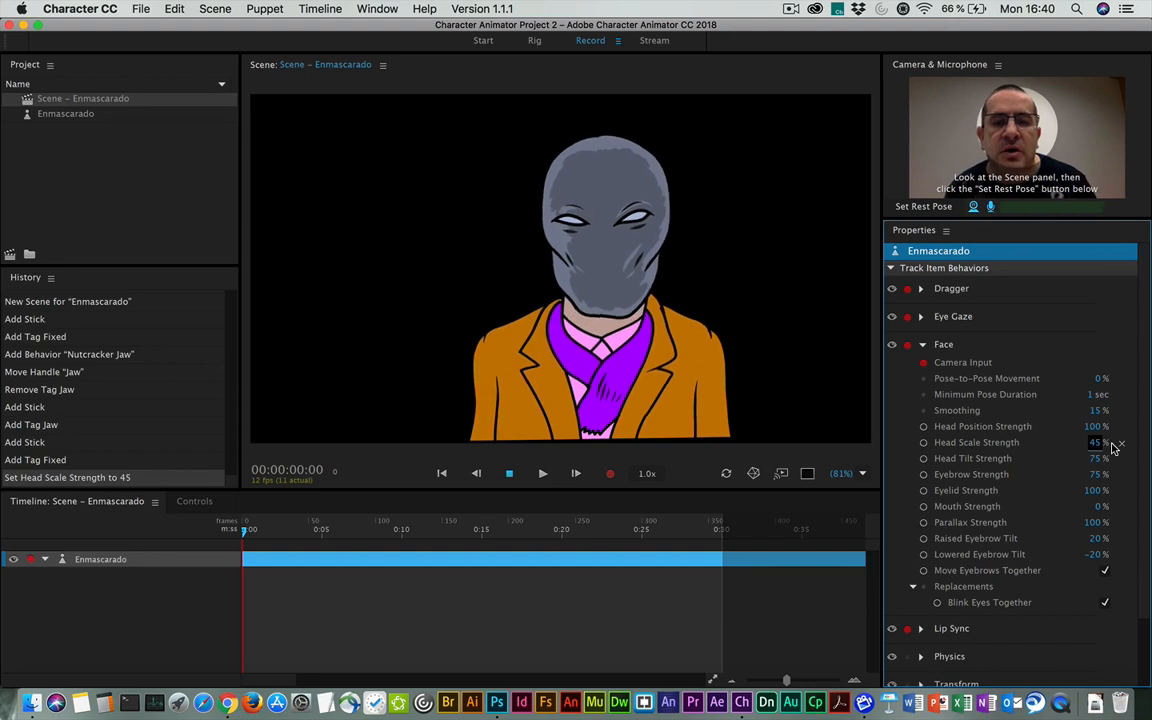